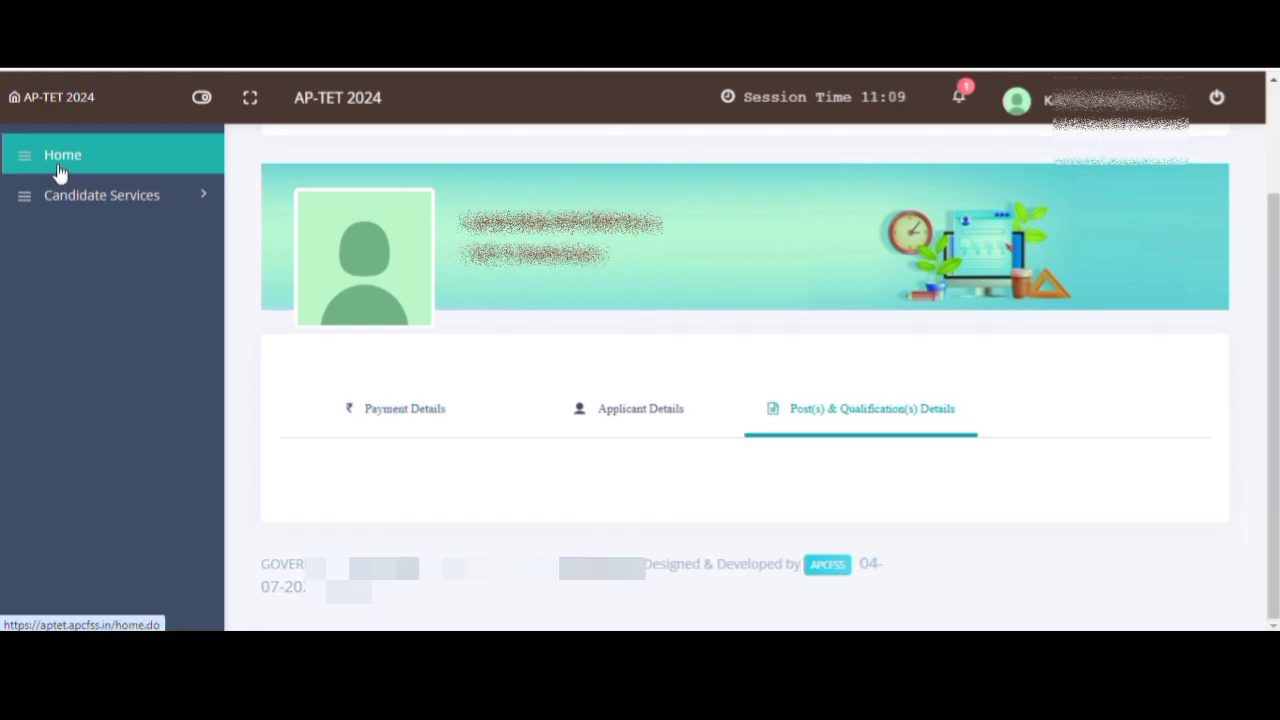
- From the candidate home page, open Tet Application under Candidate Services
click(57, 162)
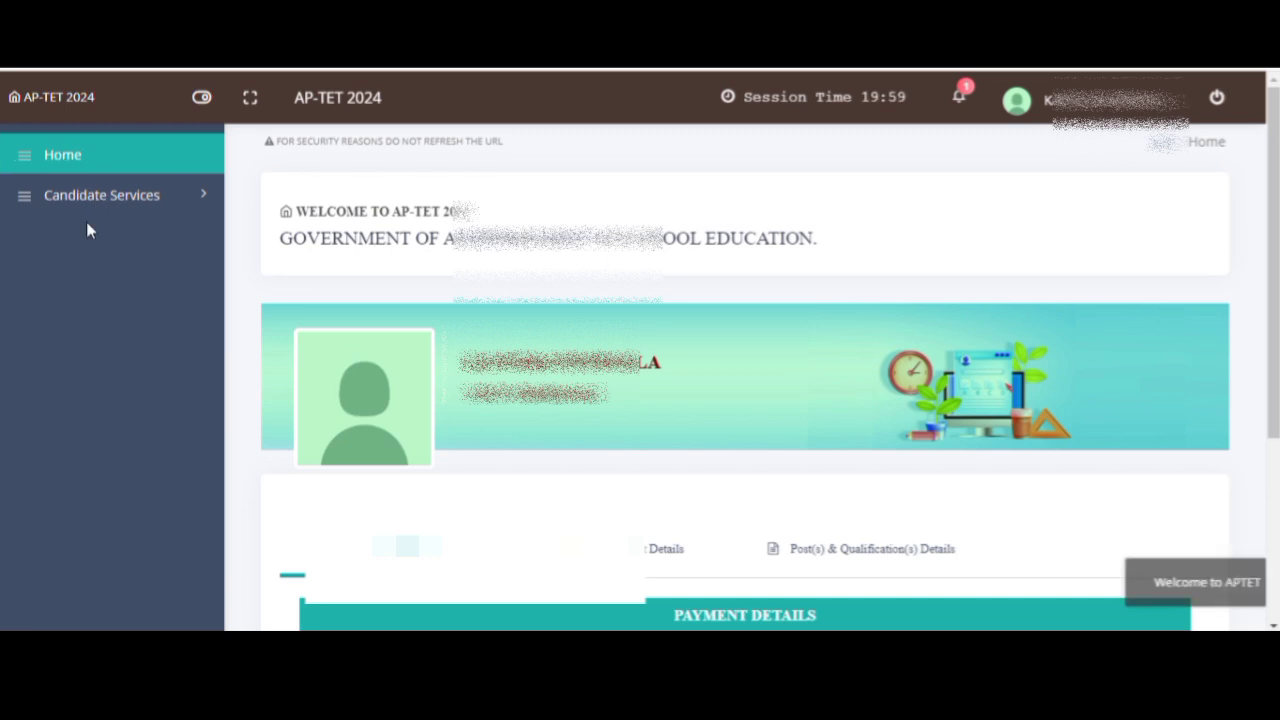
click(111, 202)
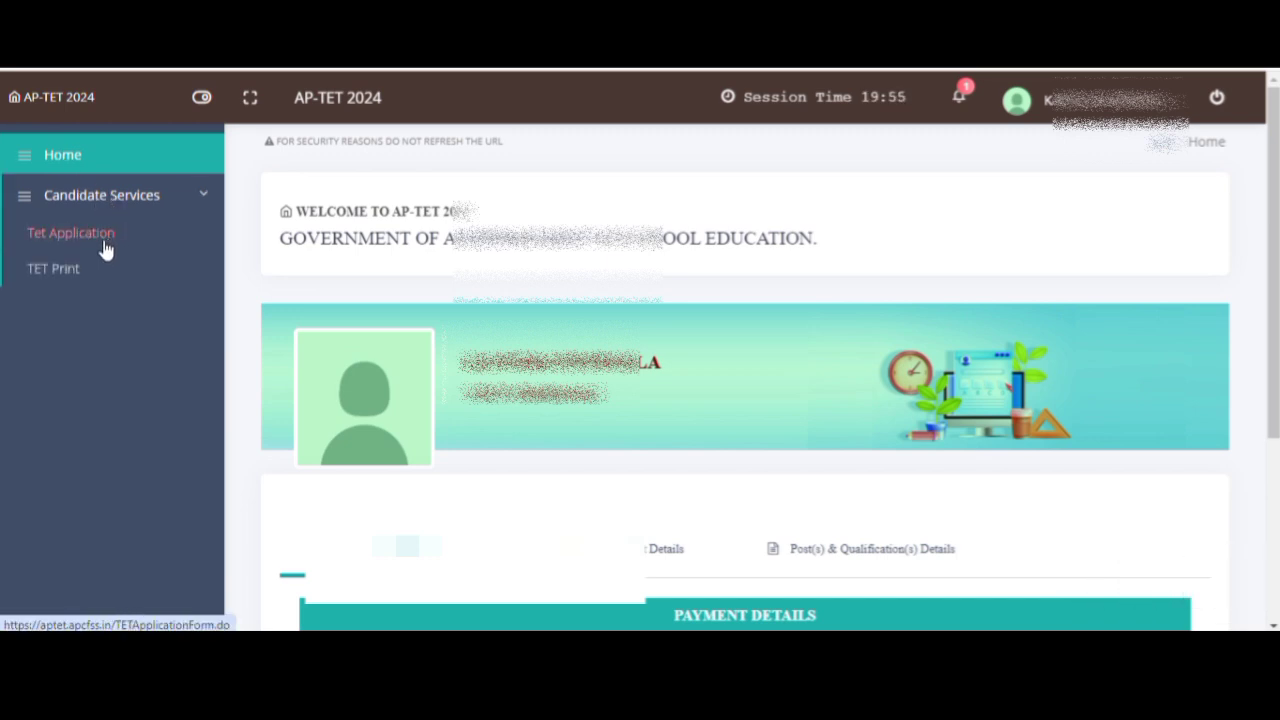
click(103, 239)
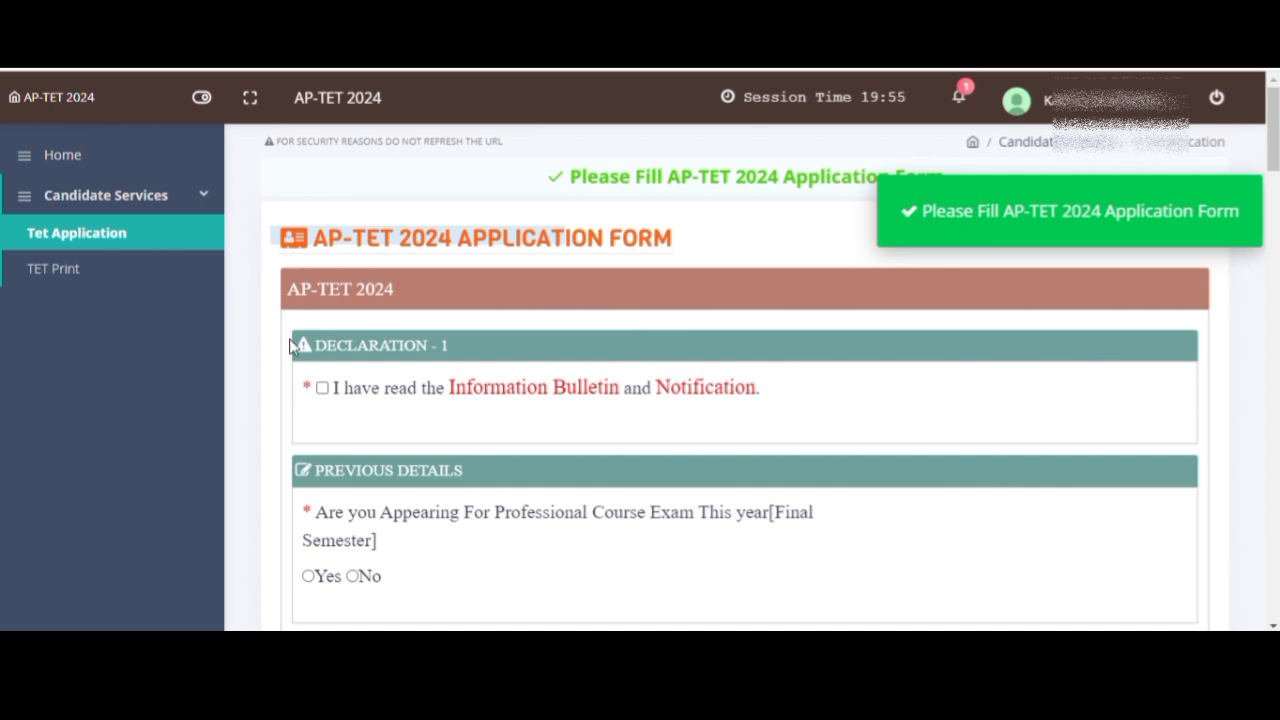
- Tick the Declaration-1 statement on reading the Information Bulletin and Notification, and review the latest announcement
click(324, 390)
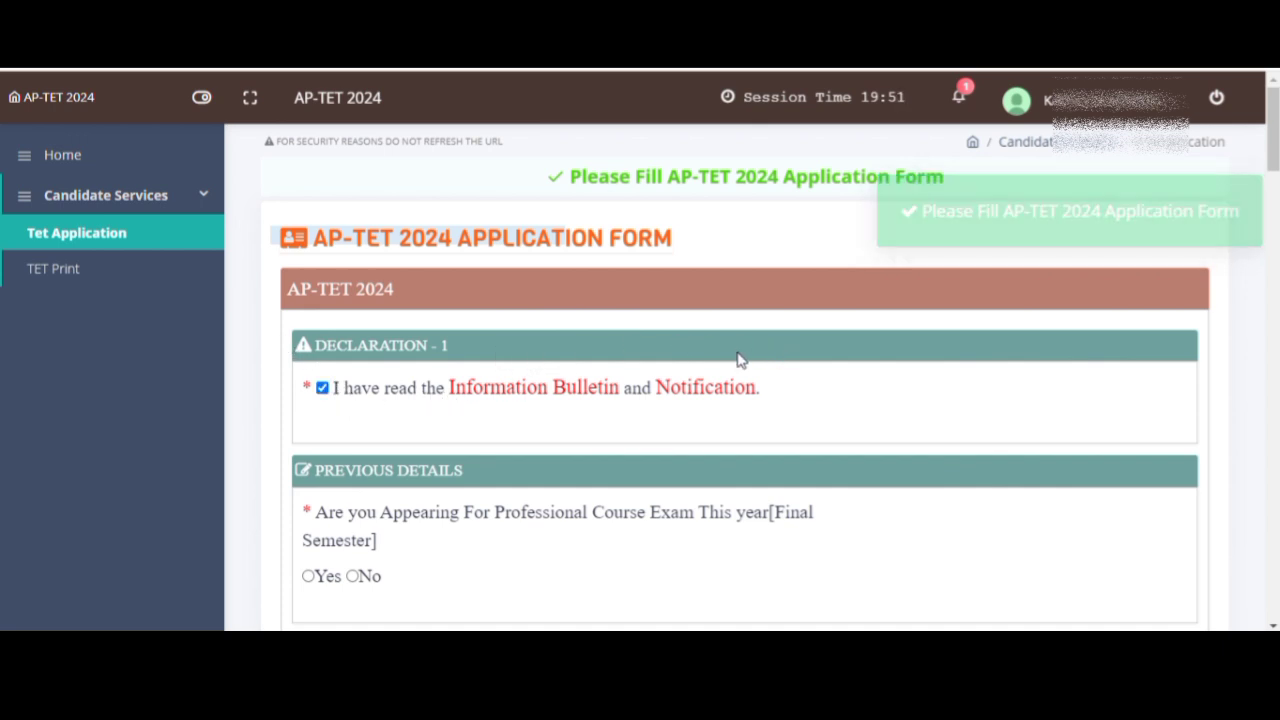
scroll(738, 358, down, 2)
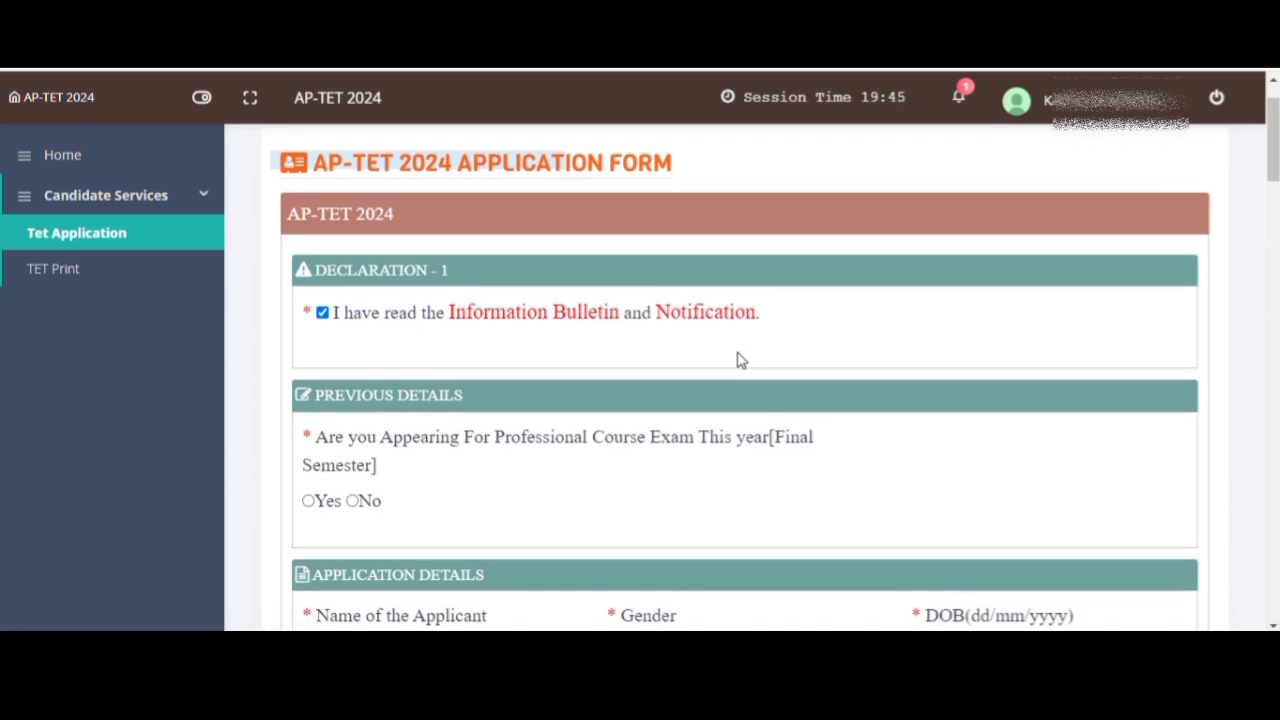
scroll(740, 360, down, 1)
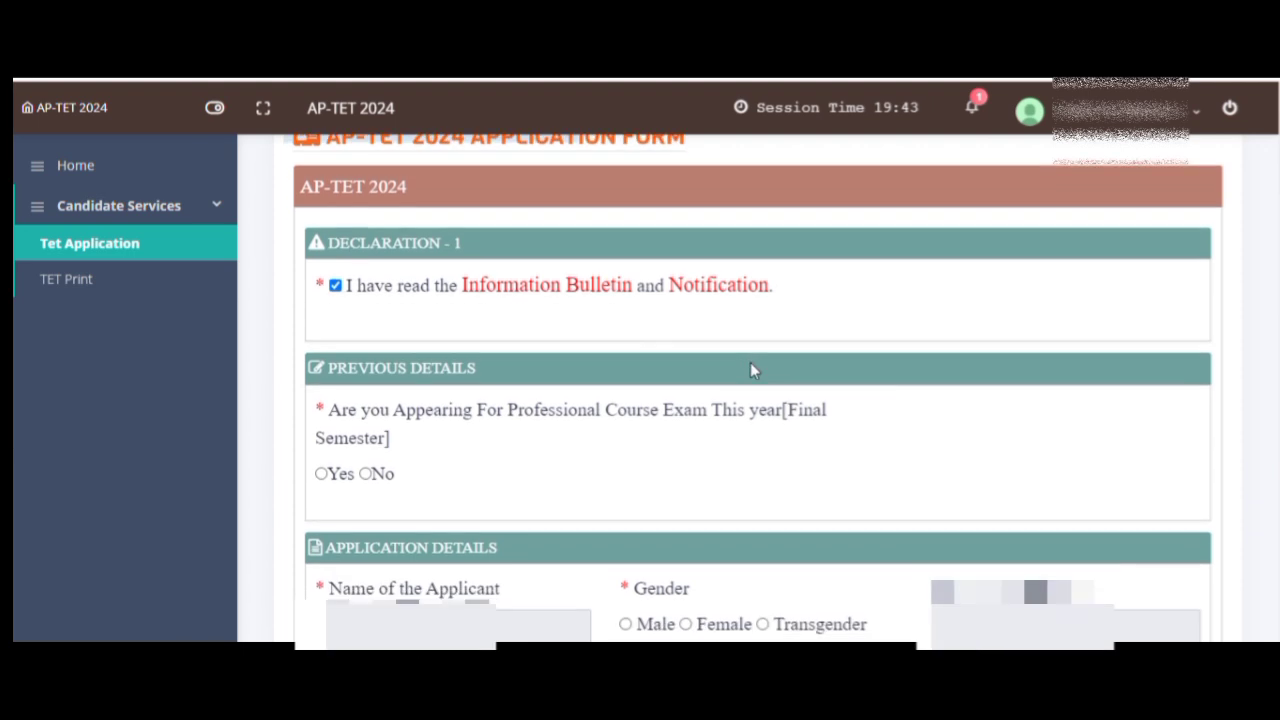
click(975, 110)
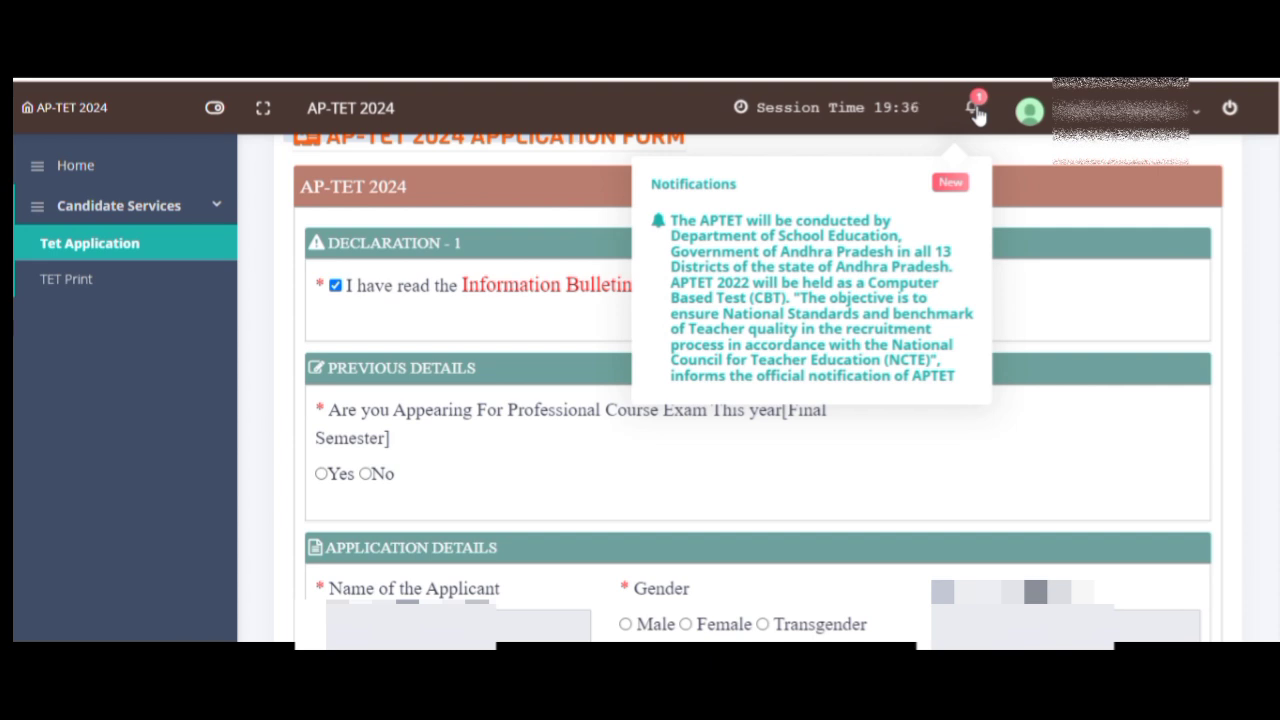
click(1116, 290)
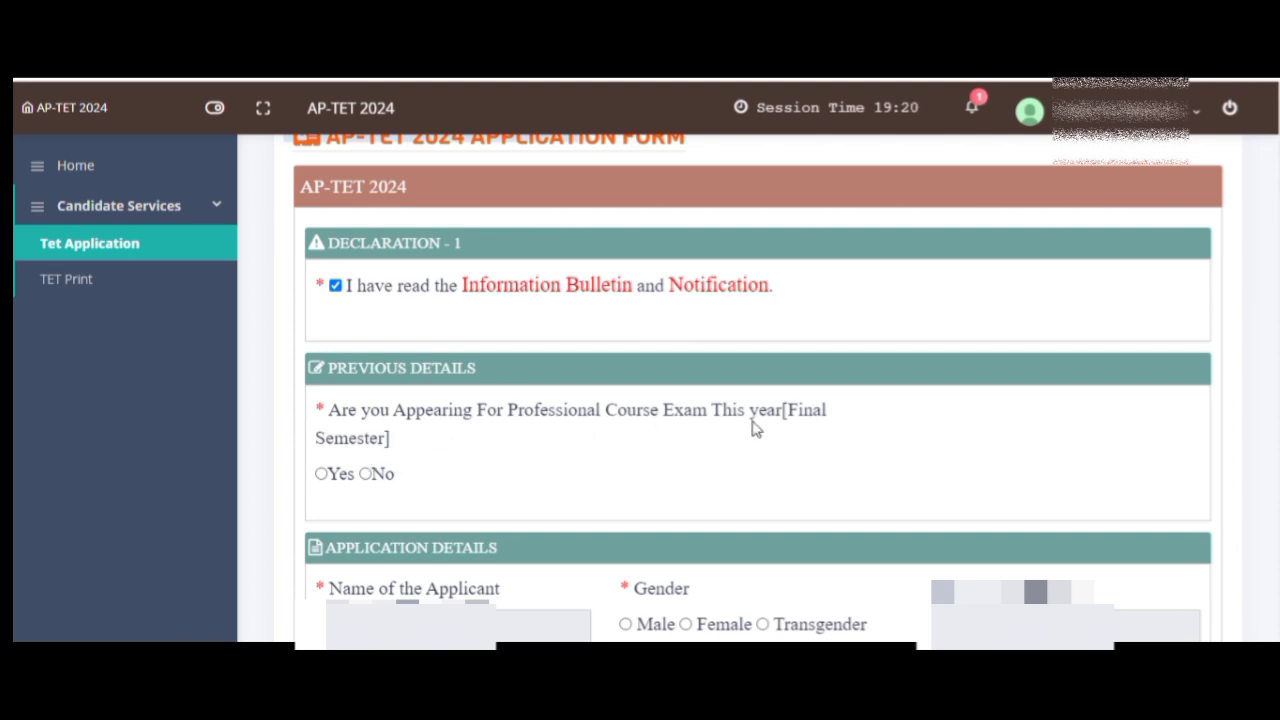
- Answer Yes to appearing for the final-semester exam and paste in the hall ticket number
click(320, 475)
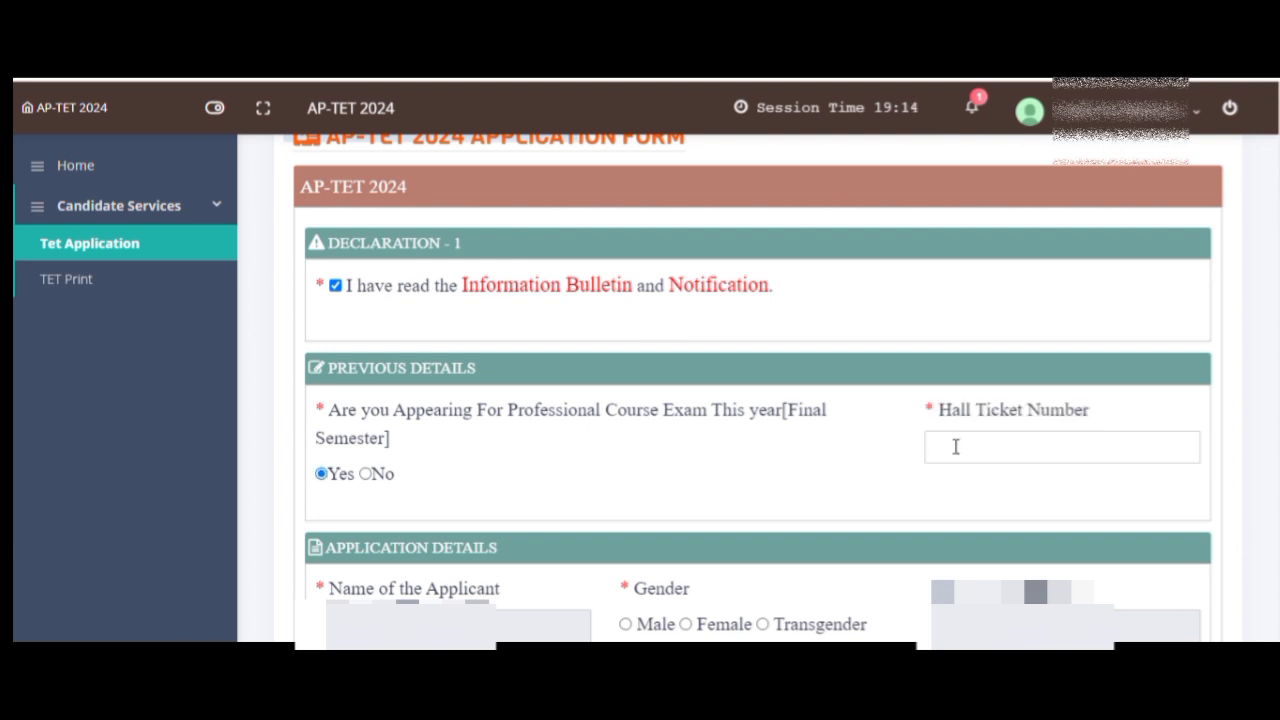
click(959, 444)
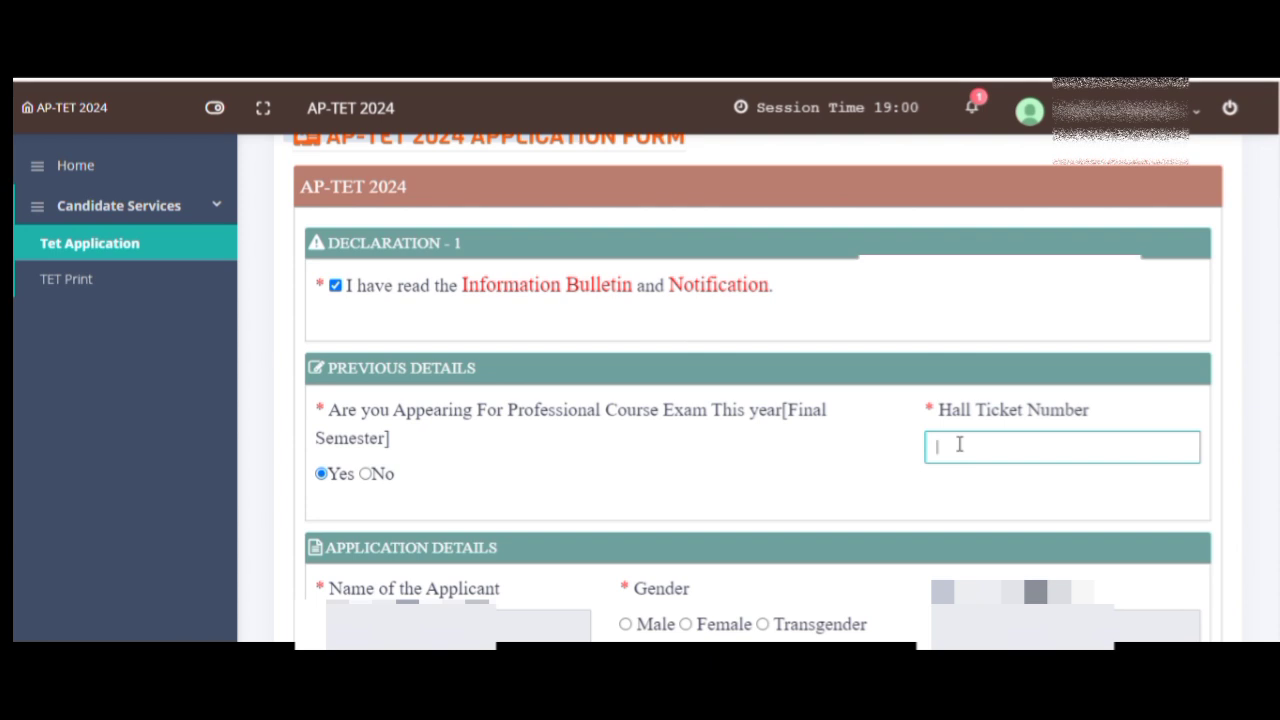
key(ctrl+v)
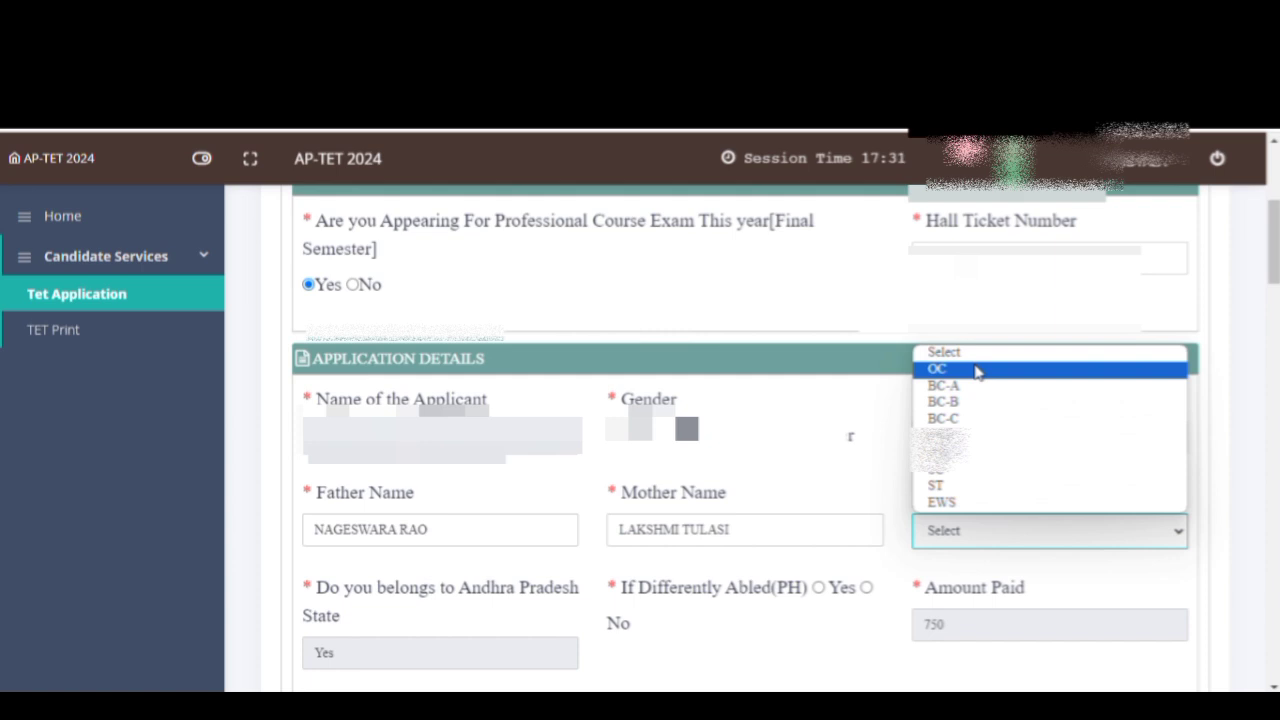
- Set Community to OC and Question Paper Medium to TELUGU
click(977, 370)
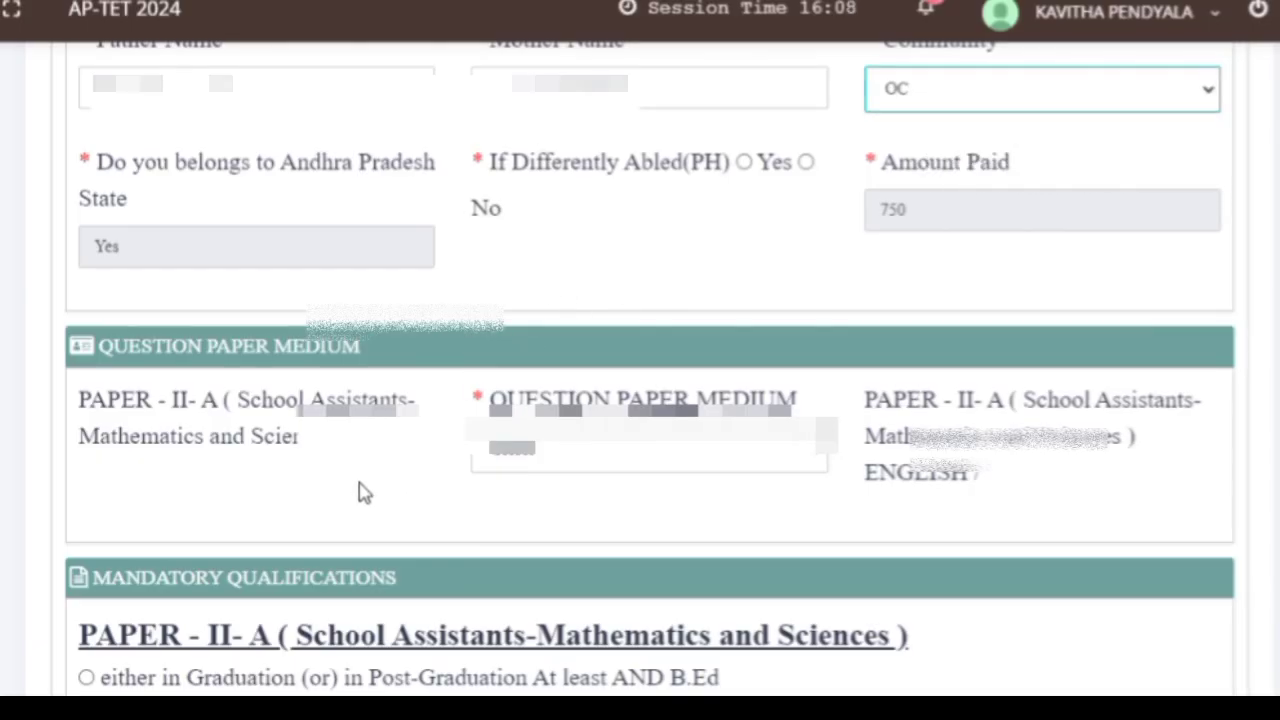
click(800, 455)
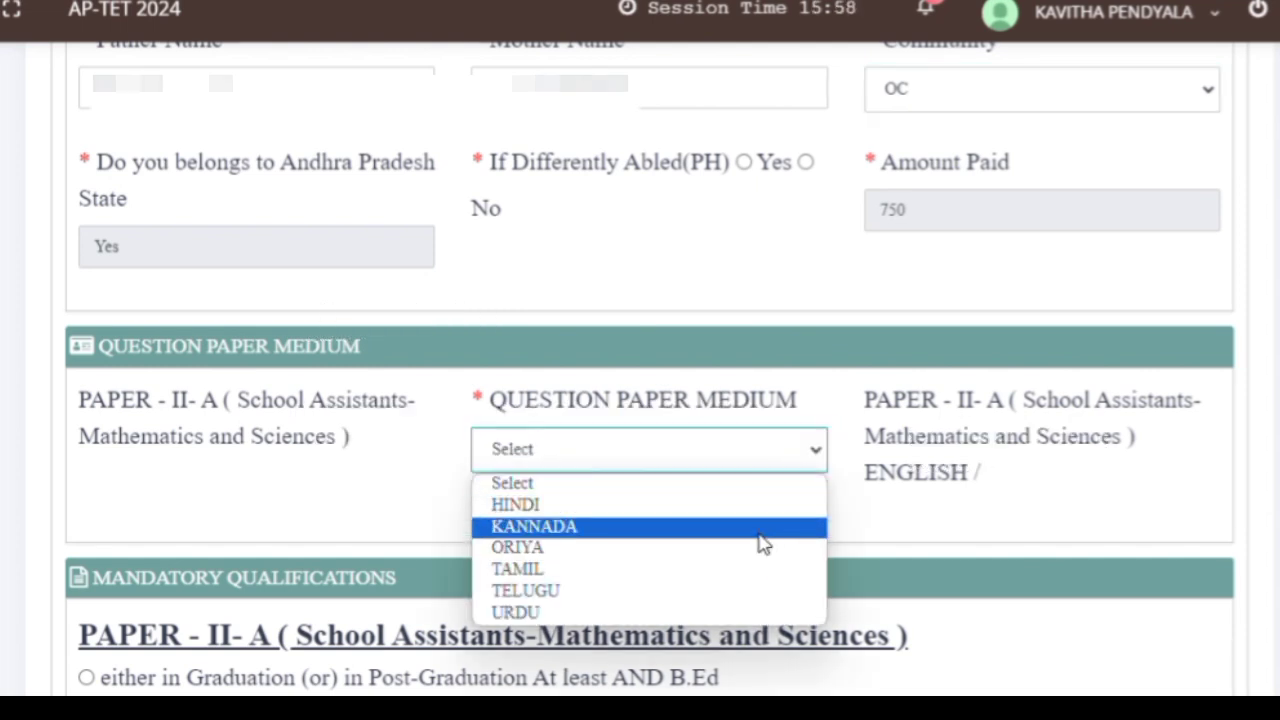
key(Down)
key(Down)
key(Down)
key(Down)
key(Up)
key(Up)
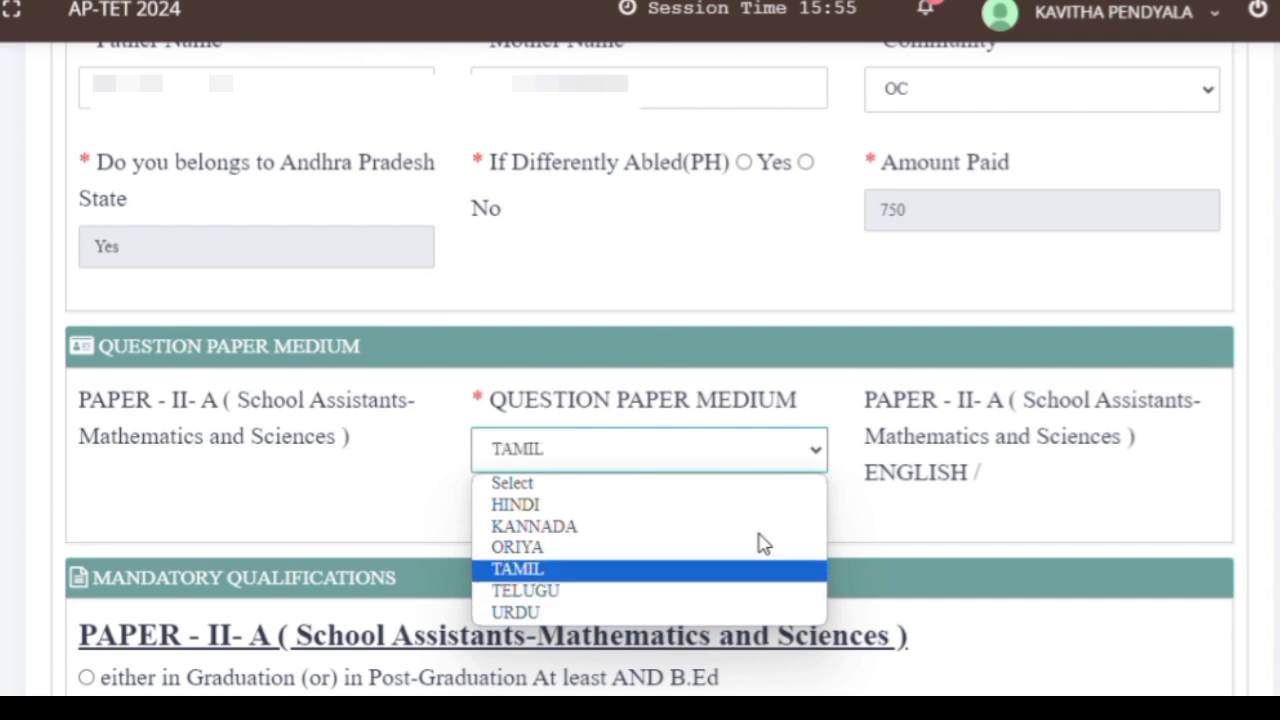
key(Up)
key(Up)
key(Up)
key(Up)
key(Down)
key(Down)
key(Down)
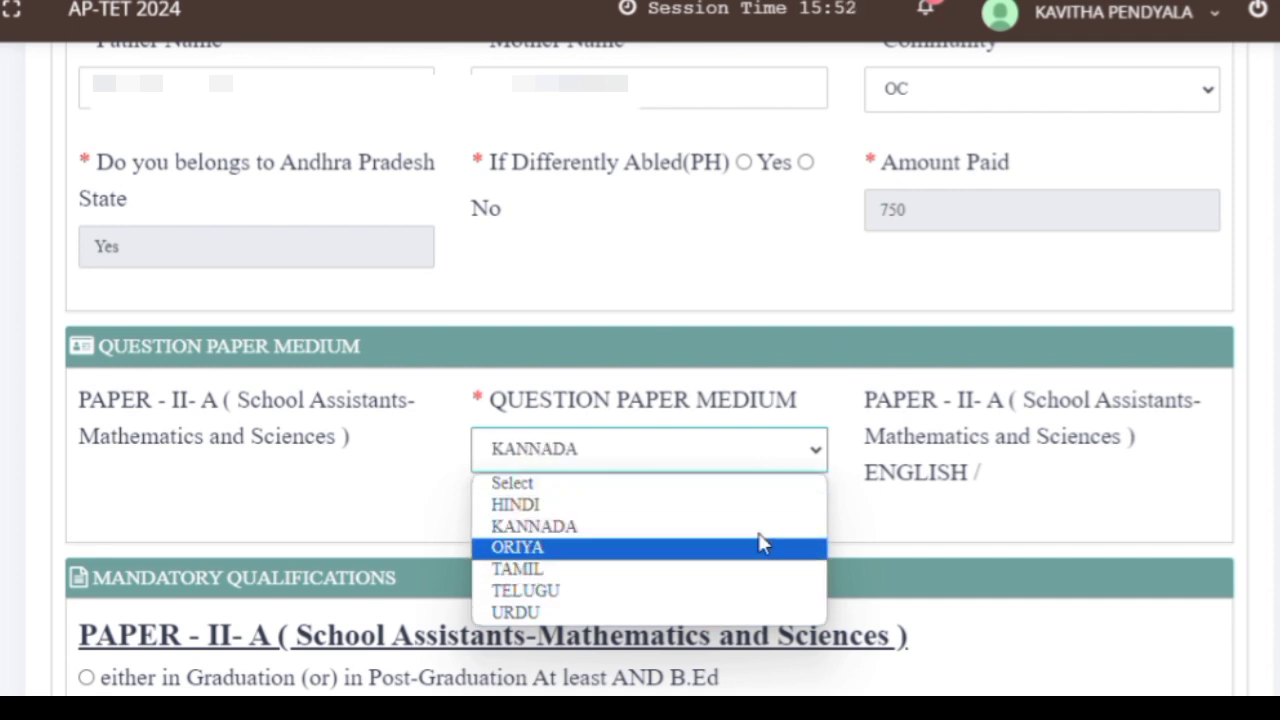
click(651, 596)
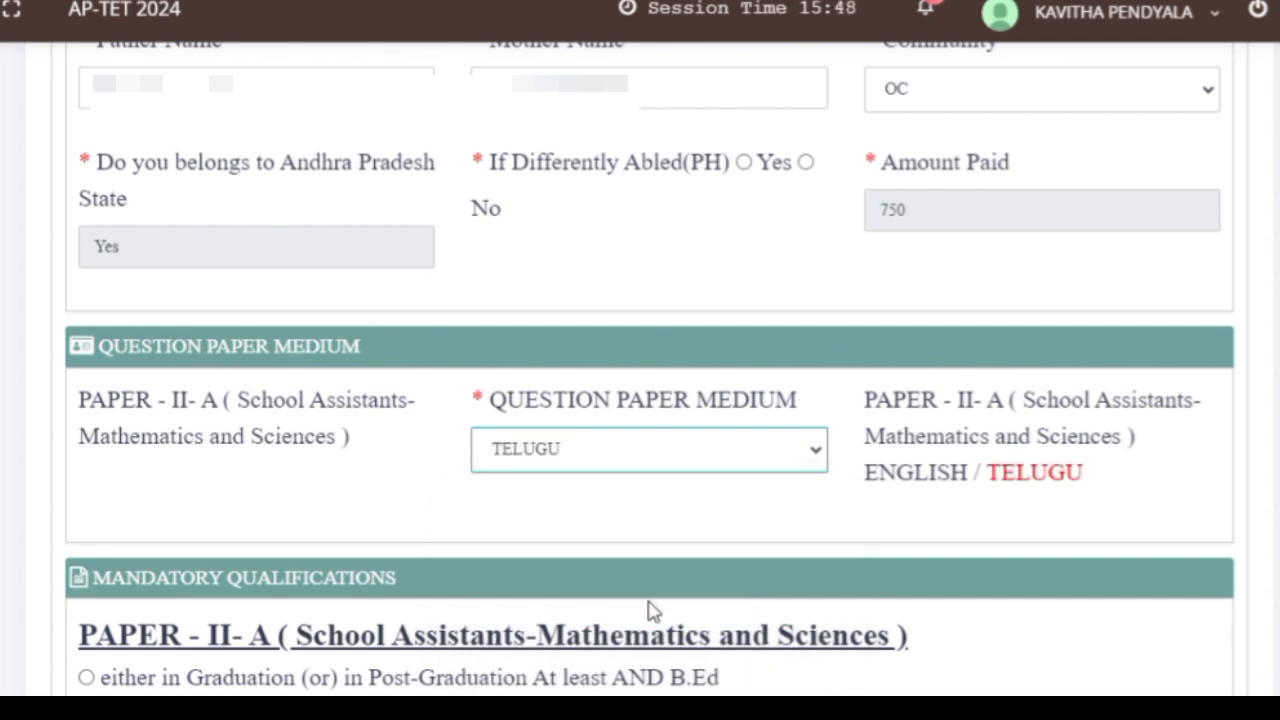
key(Down)
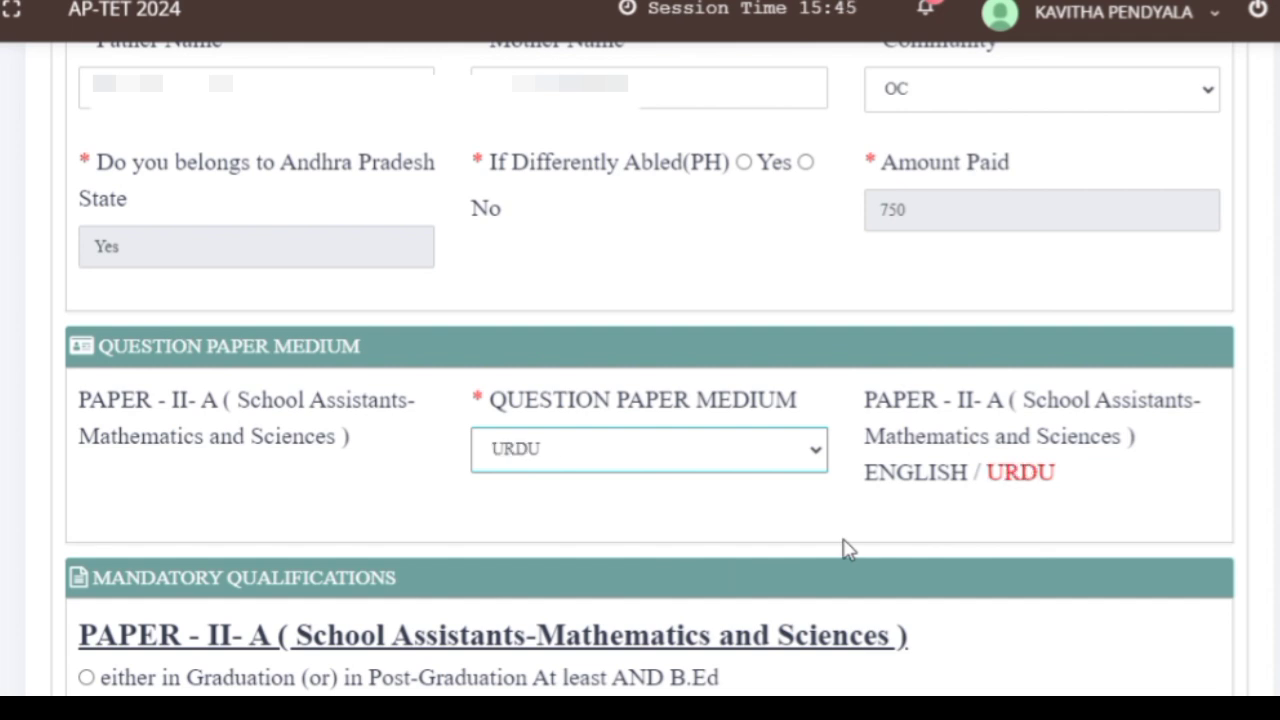
key(Up)
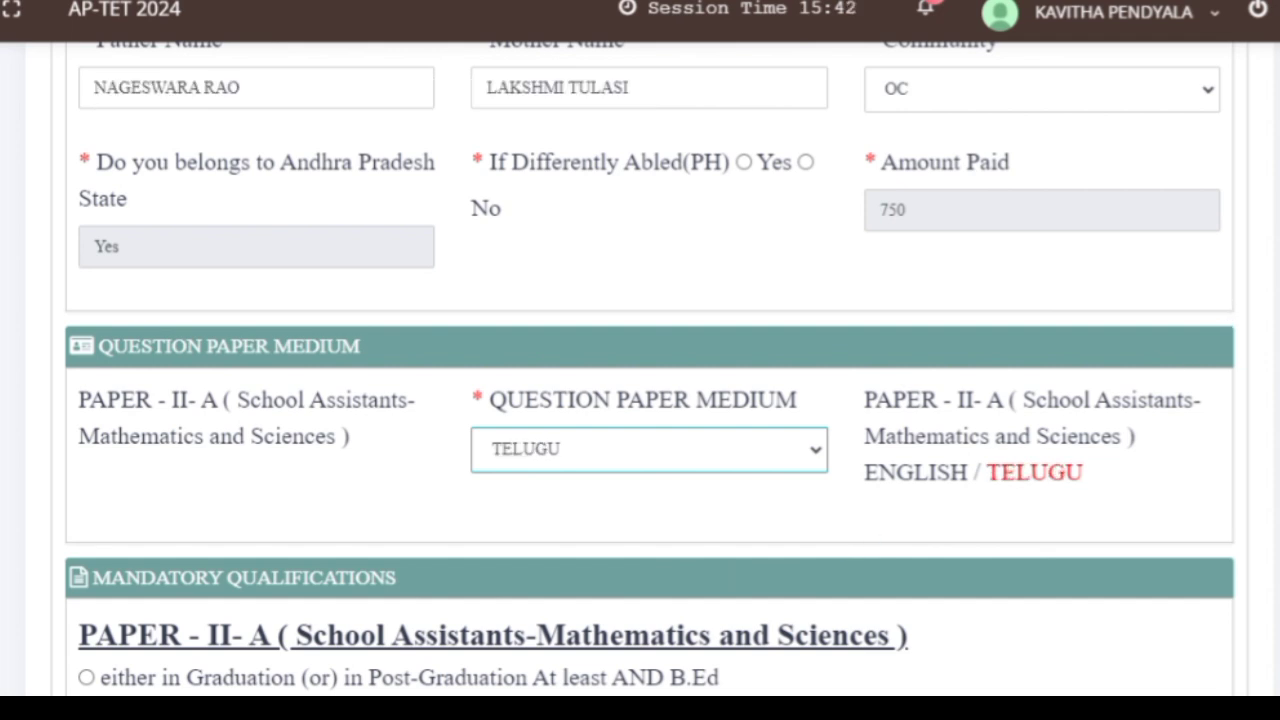
scroll(846, 548, down, 3)
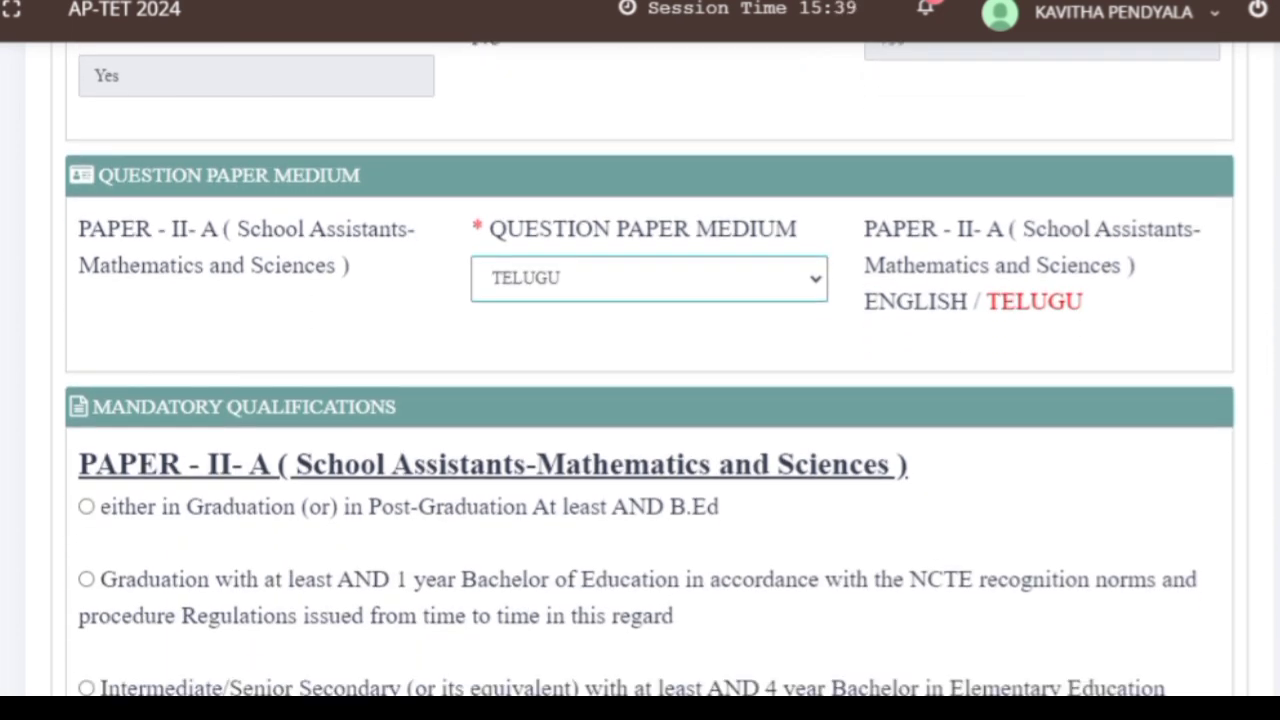
scroll(650, 370, down, 4)
- Choose the 'Graduation or Post-Graduation AND B.Ed' mandatory qualification for Paper II-A
scroll(650, 370, down, 2)
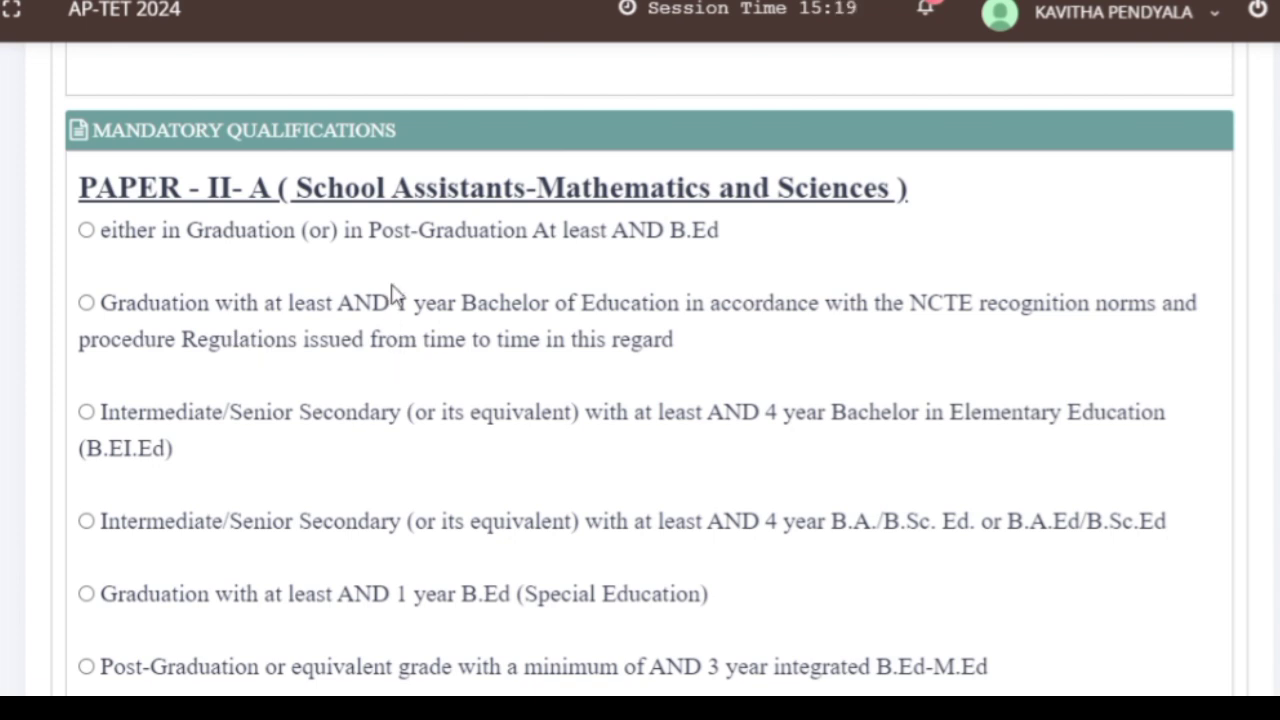
click(88, 233)
scroll(758, 443, down, 4)
scroll(758, 443, up, 2)
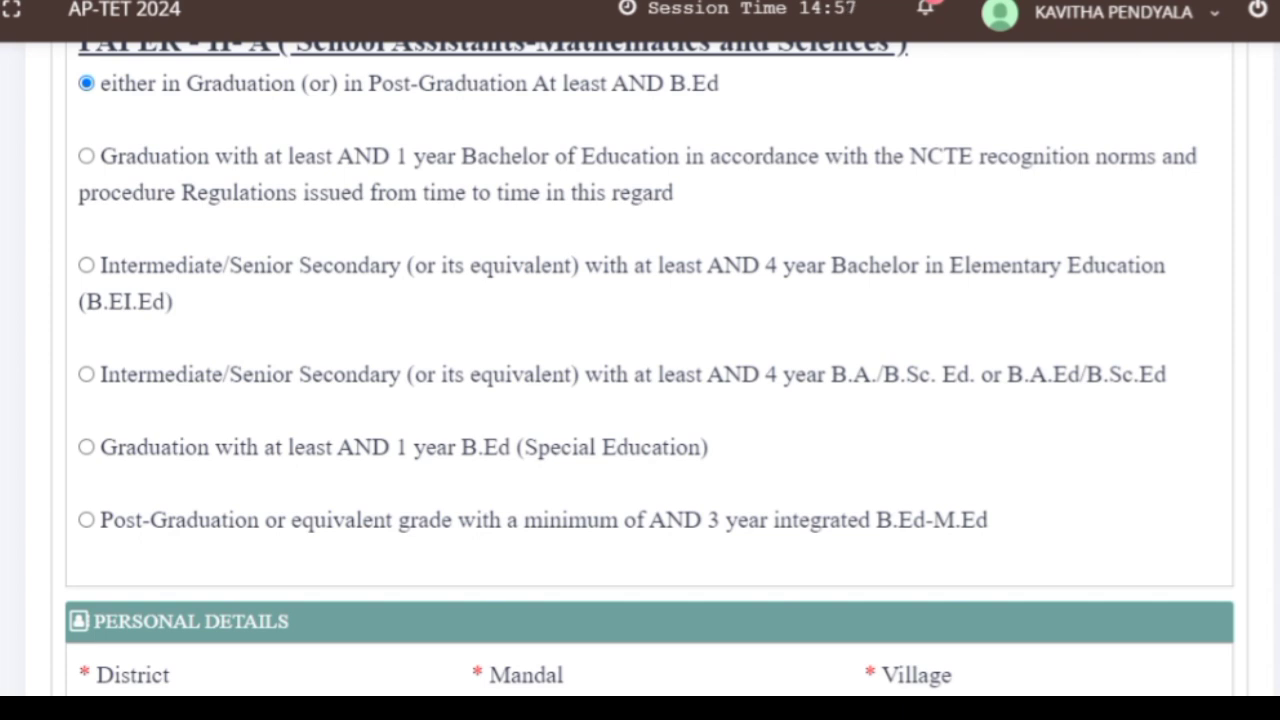
scroll(650, 368, down, 5)
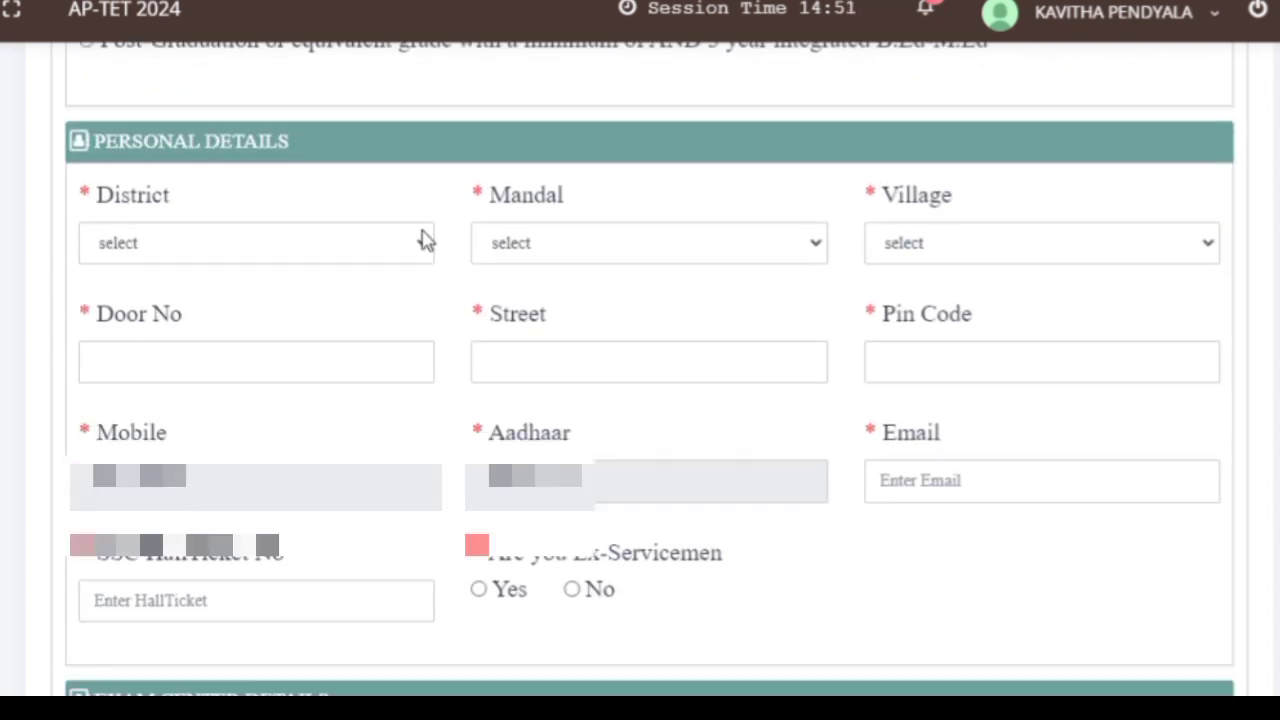
- Clear the e-mail validation warnings and enter the candidate's e-mail address in Personal Details
click(423, 240)
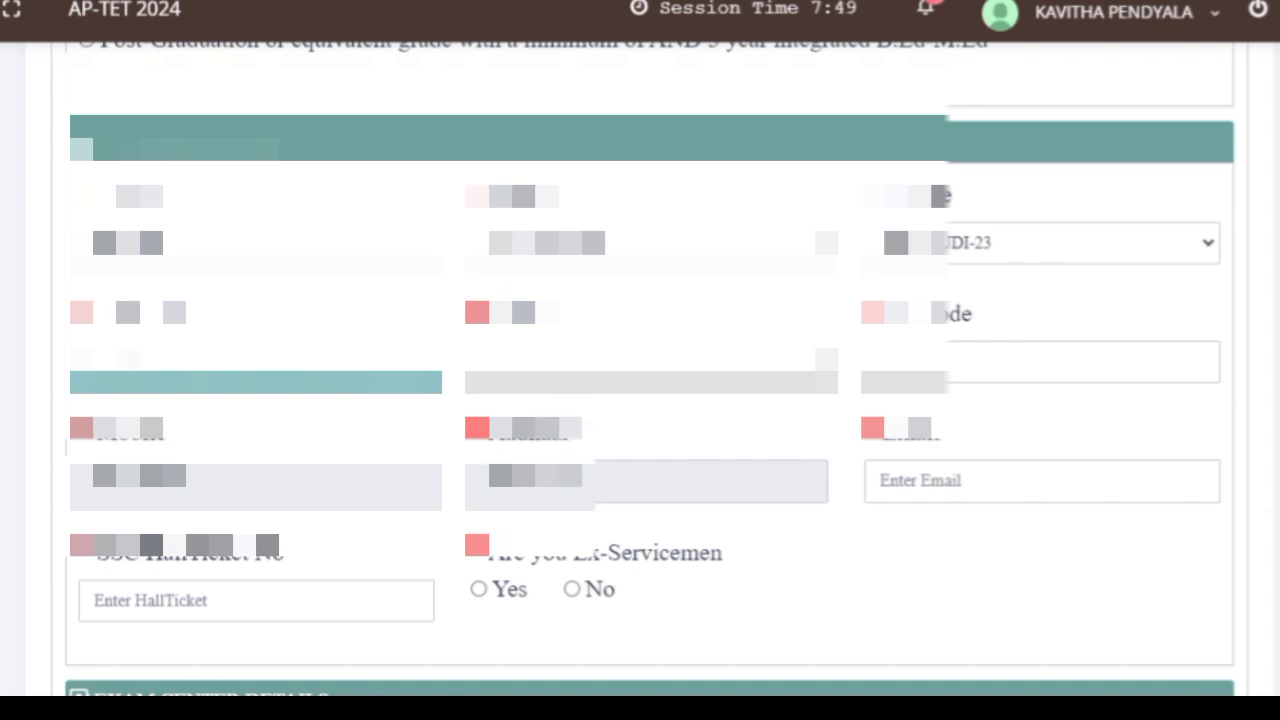
key(Tab)
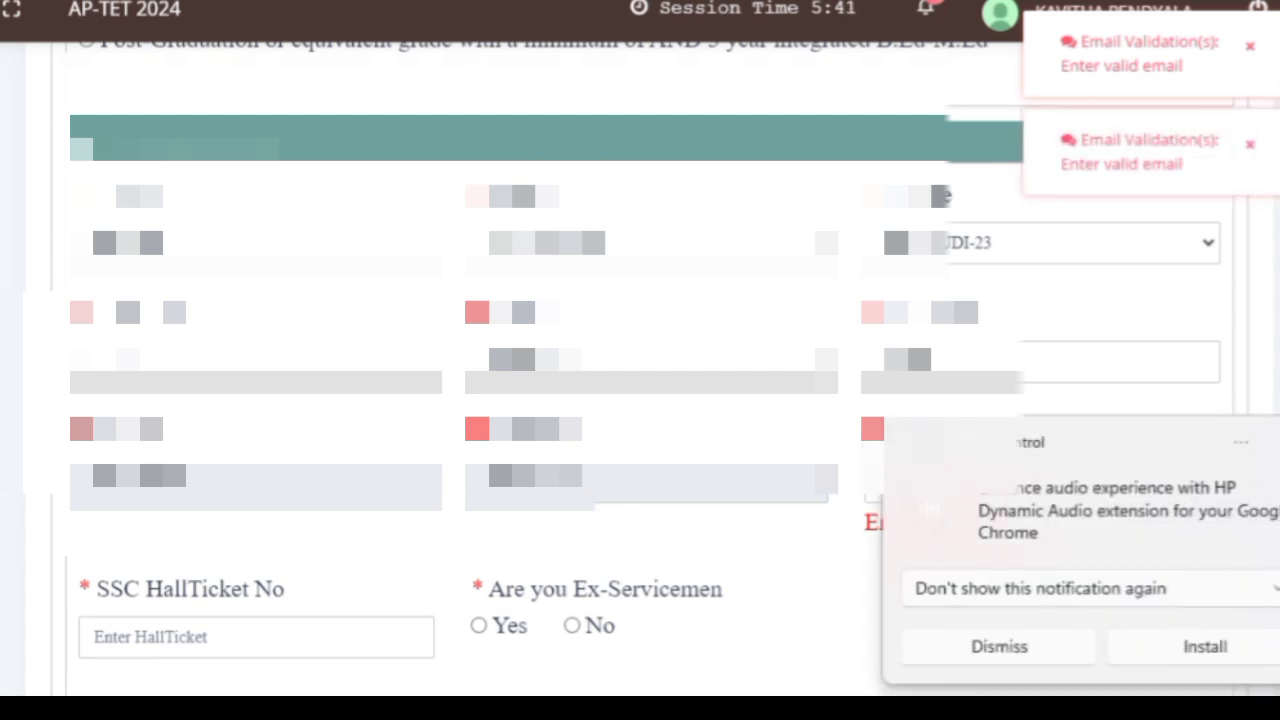
click(1249, 145)
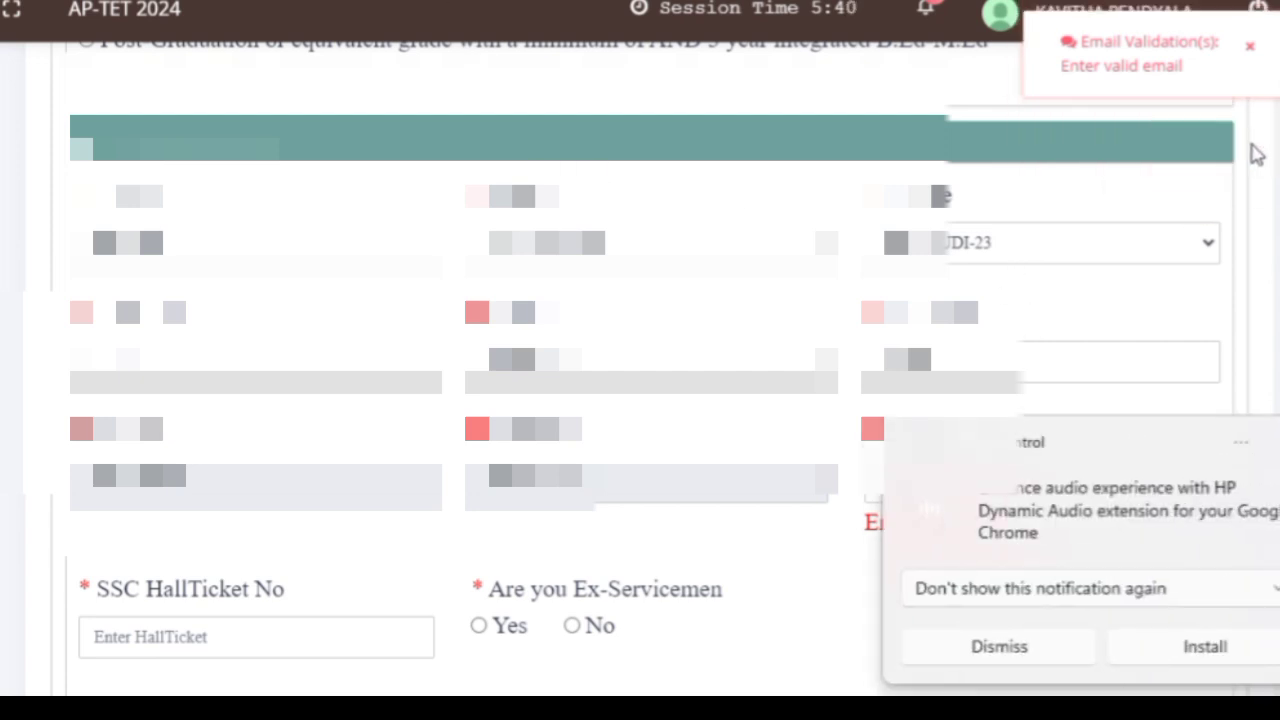
click(1249, 45)
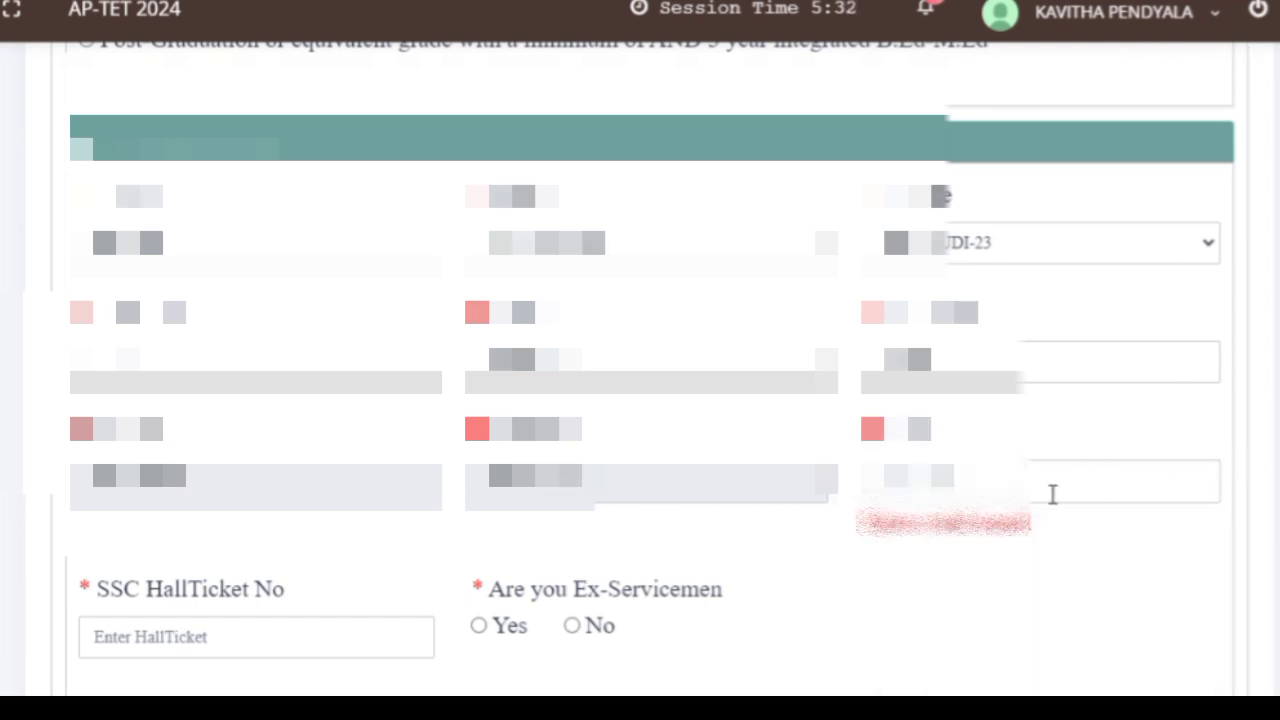
click(1052, 494)
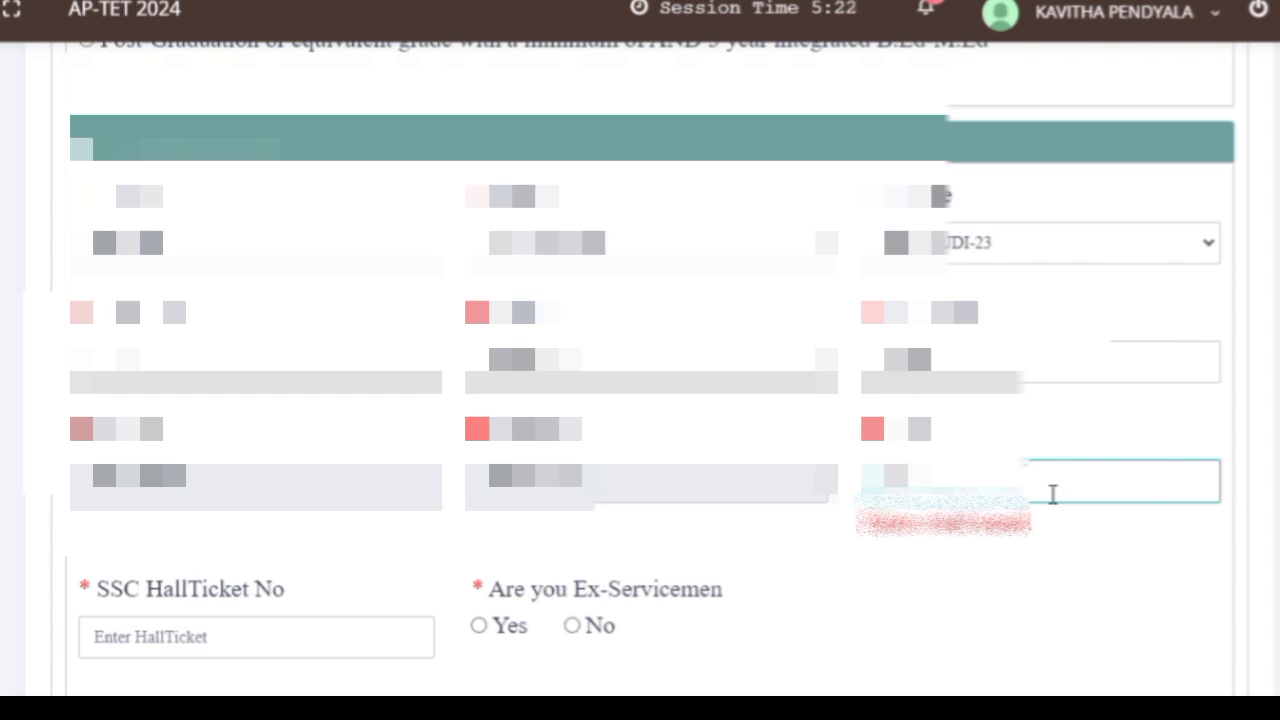
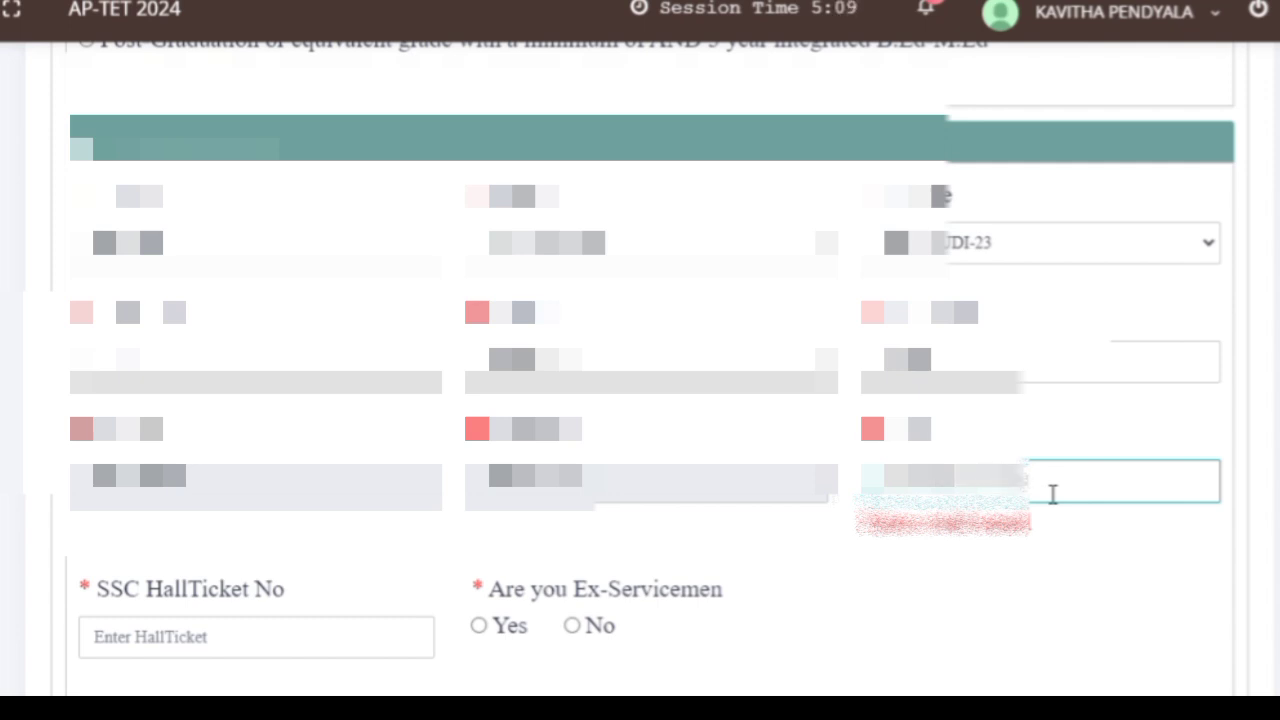
click(409, 651)
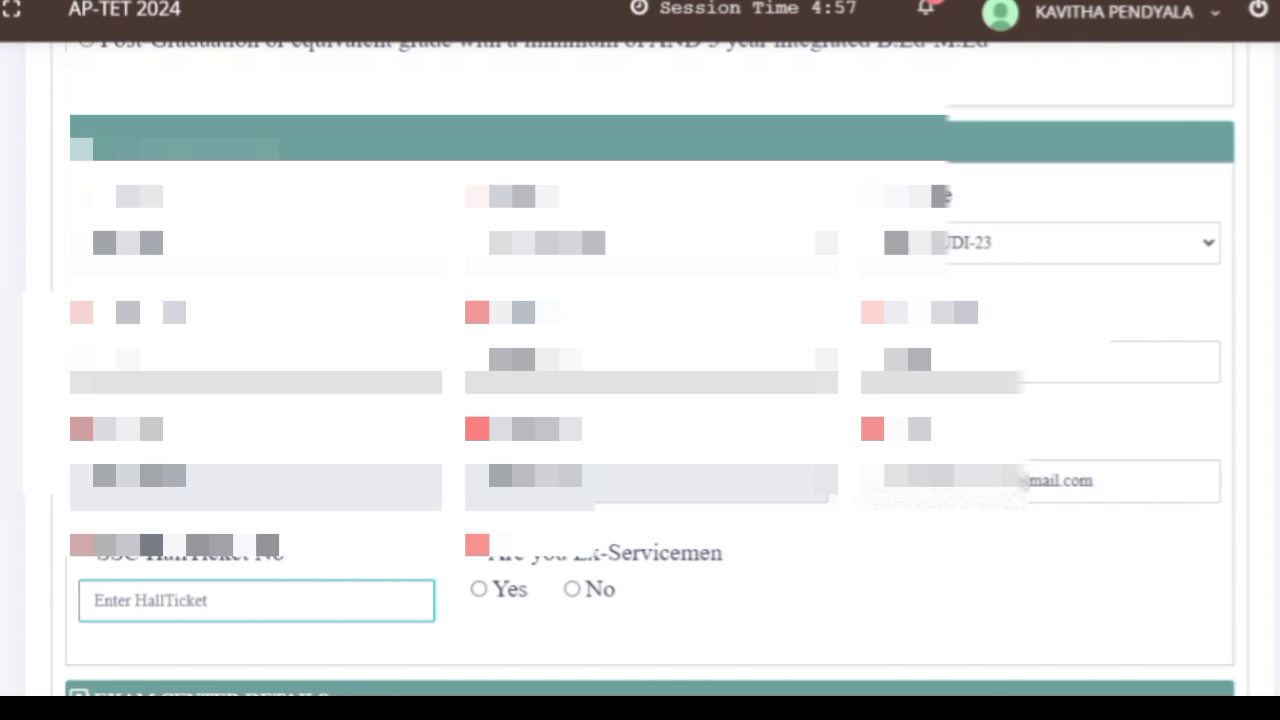
scroll(640, 400, down, 3)
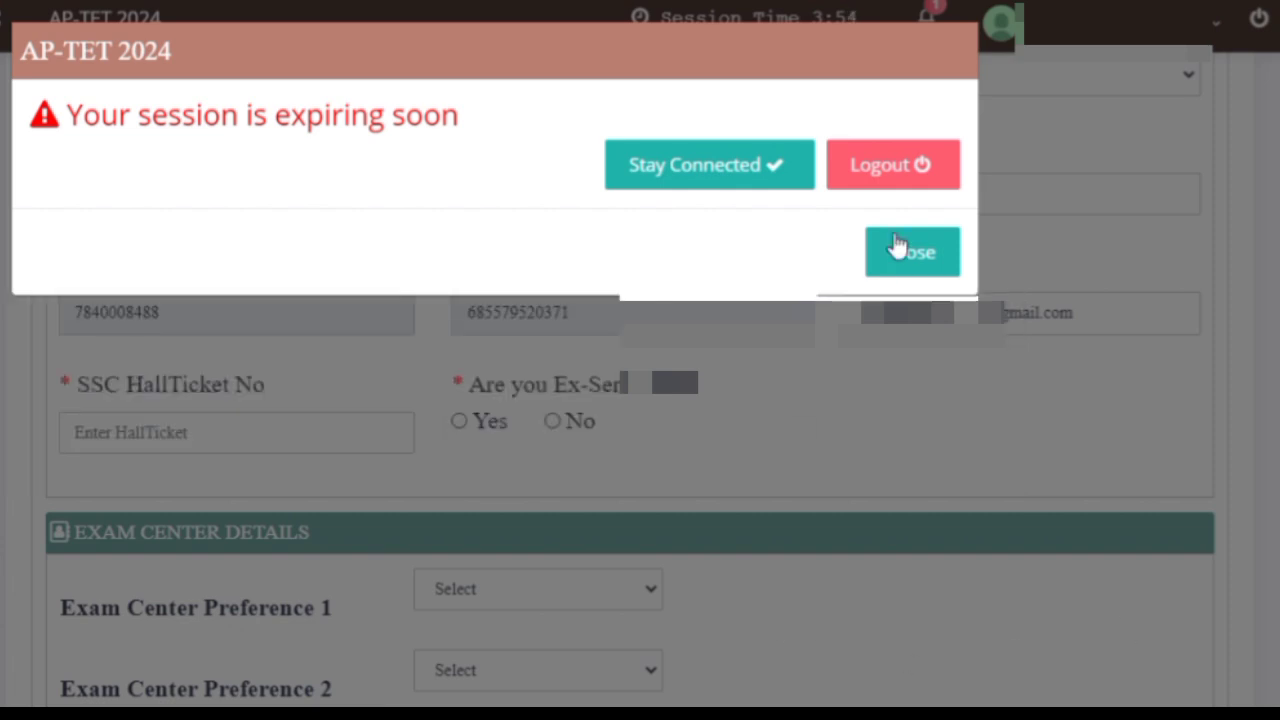
- Choose Stay Connected to renew the expiring session
click(752, 191)
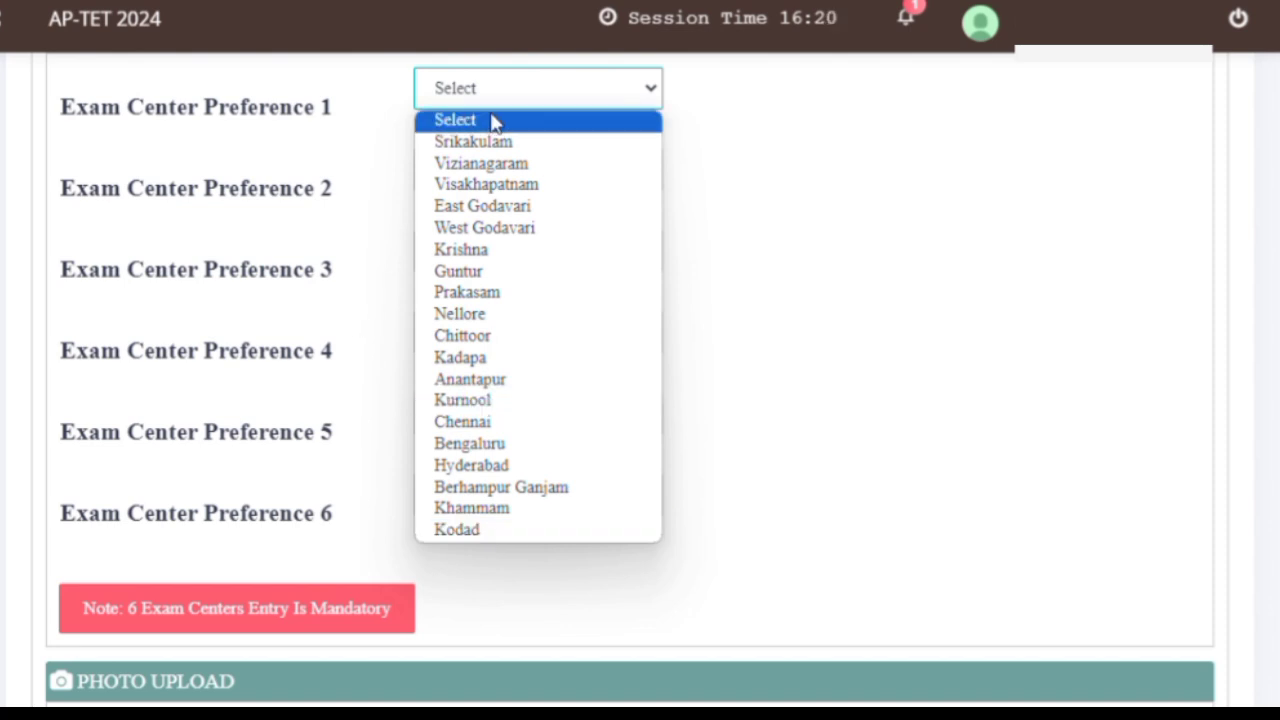
- Set exam centre preference 1 to Krishna and preference 2 to Guntur
click(466, 249)
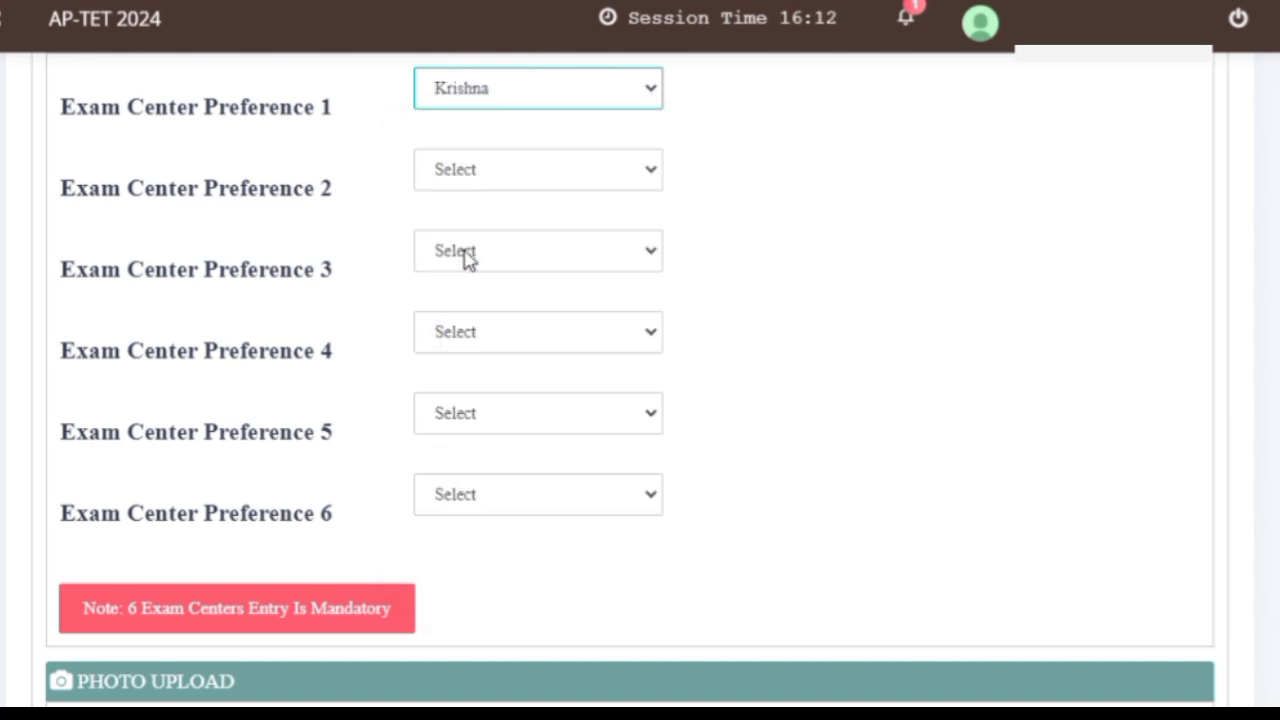
click(506, 169)
click(512, 352)
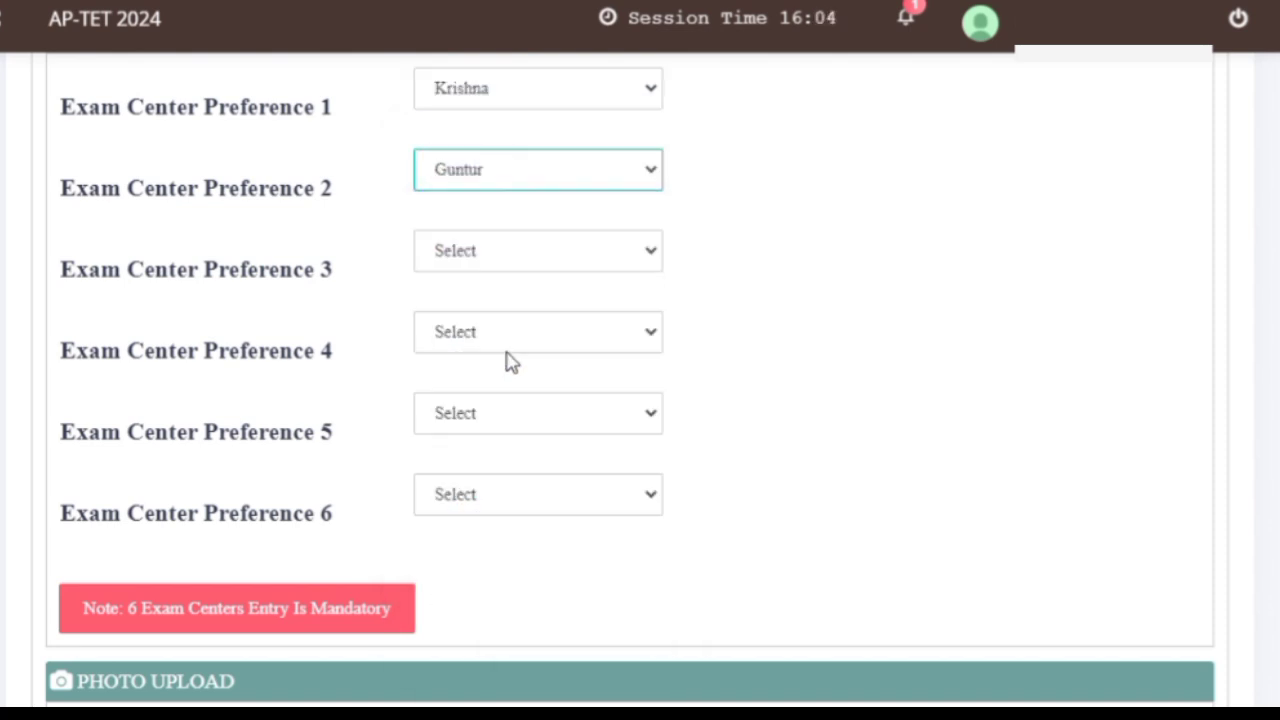
click(537, 251)
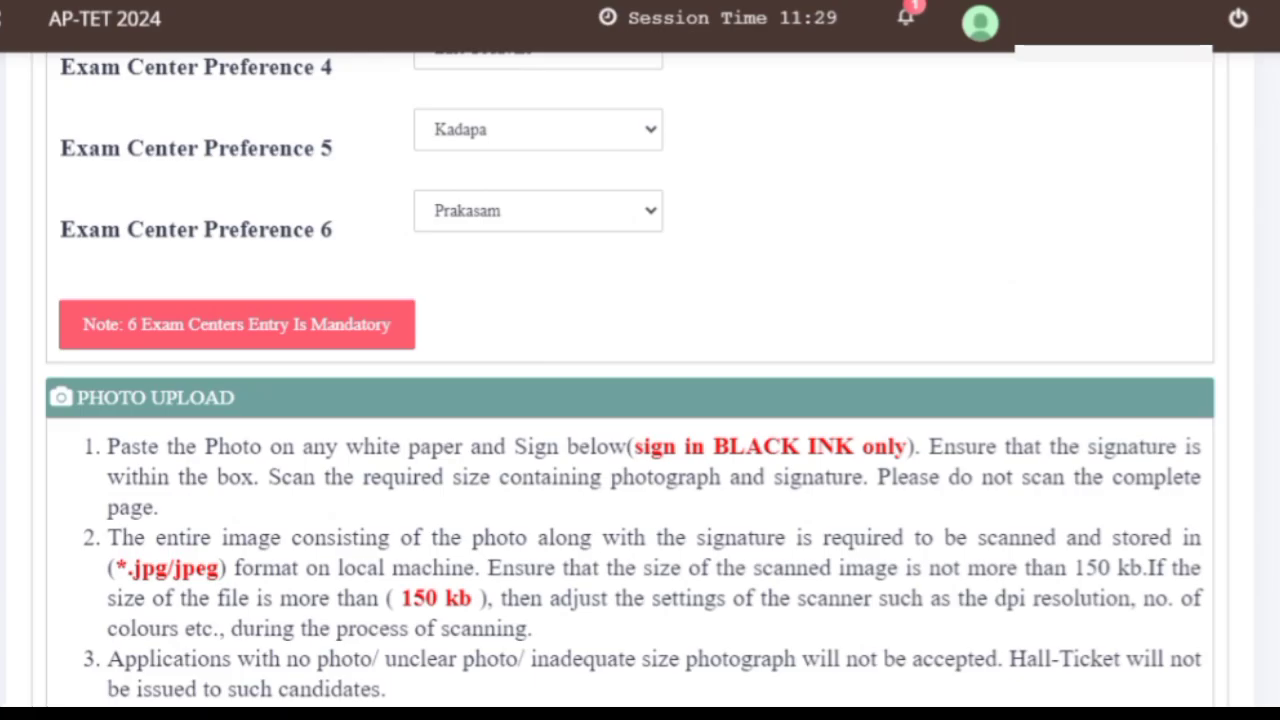
scroll(640, 380, down, 5)
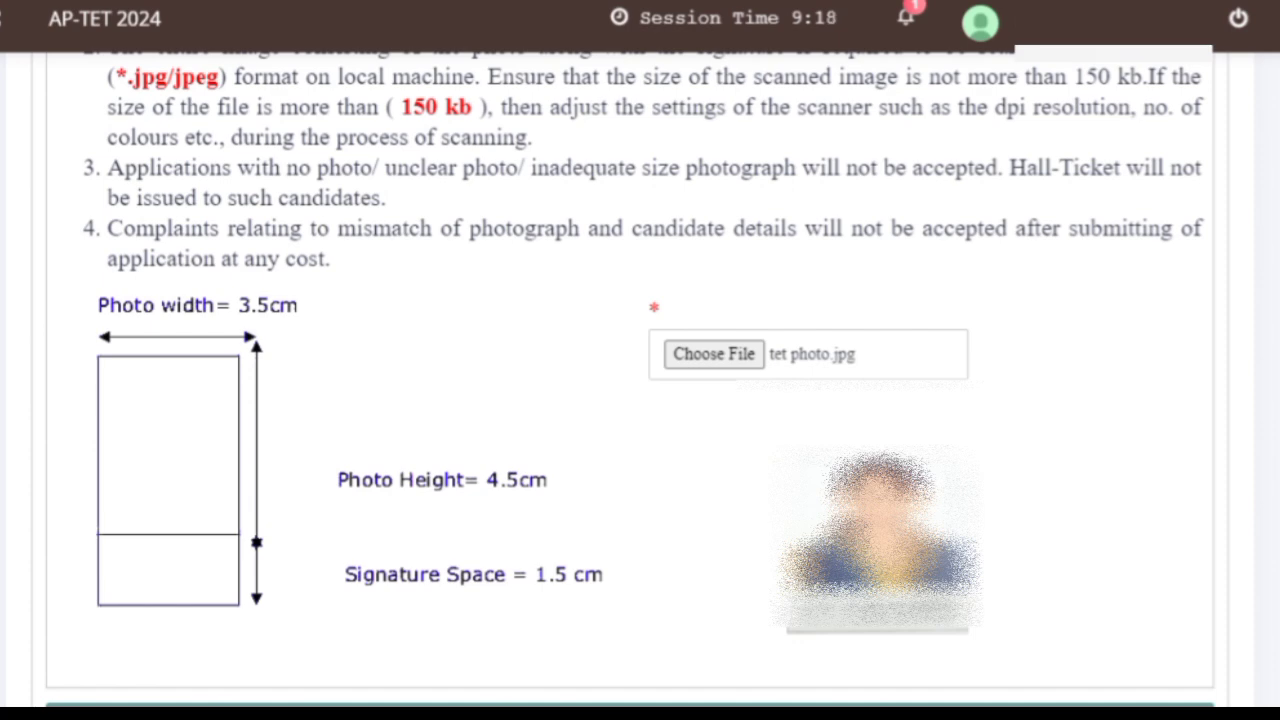
- Tick 'I accept the above declaration' for Declaration-2
scroll(640, 380, down, 5)
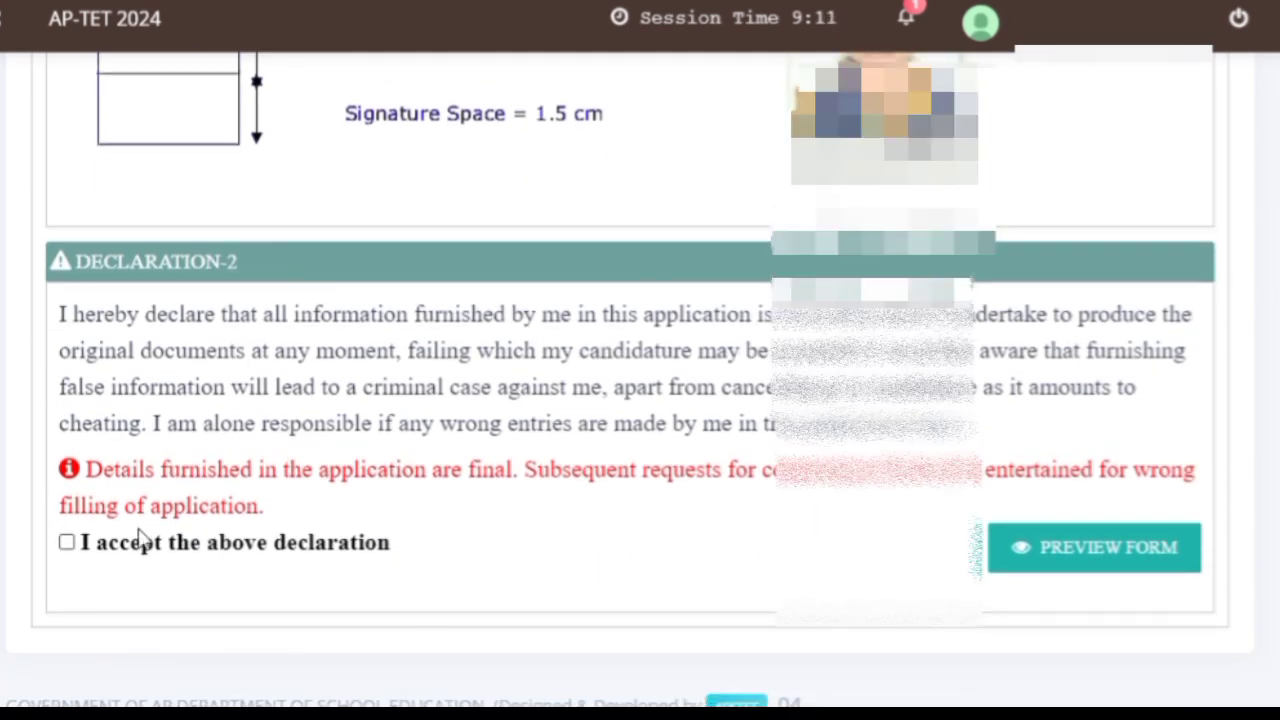
click(66, 549)
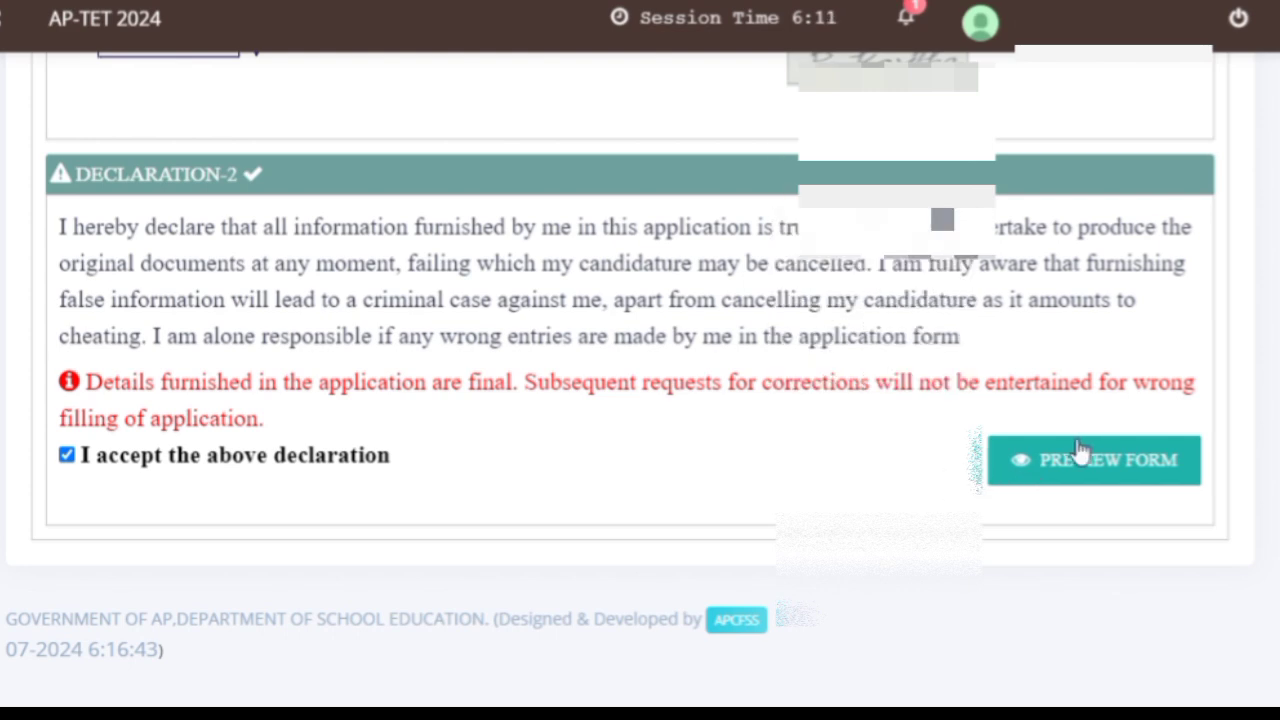
click(1110, 461)
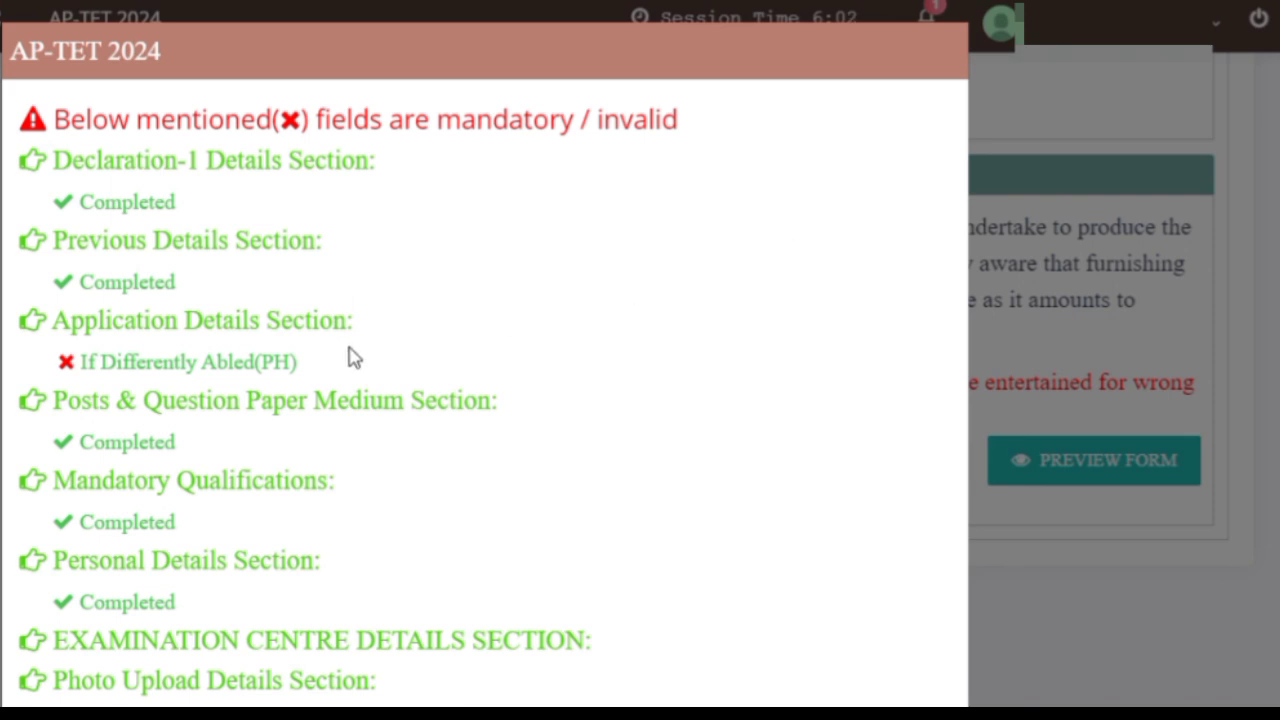
scroll(485, 350, down, 3)
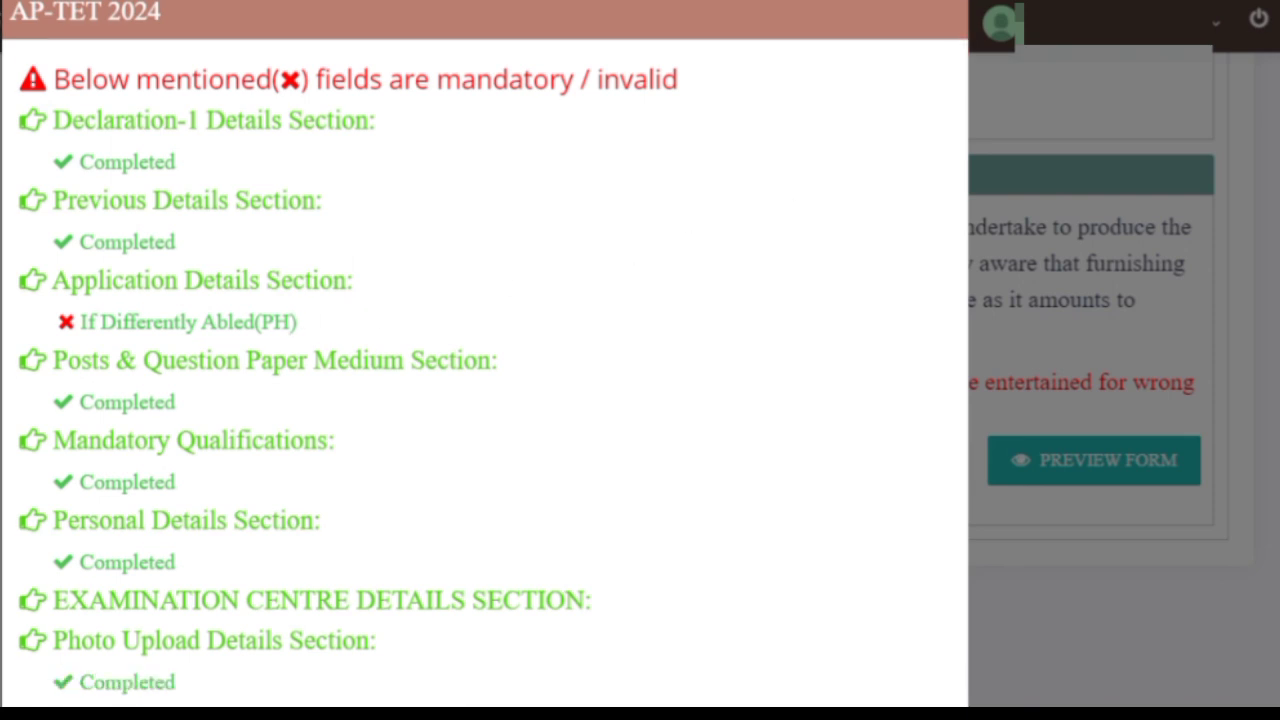
scroll(1046, 646, up, 1)
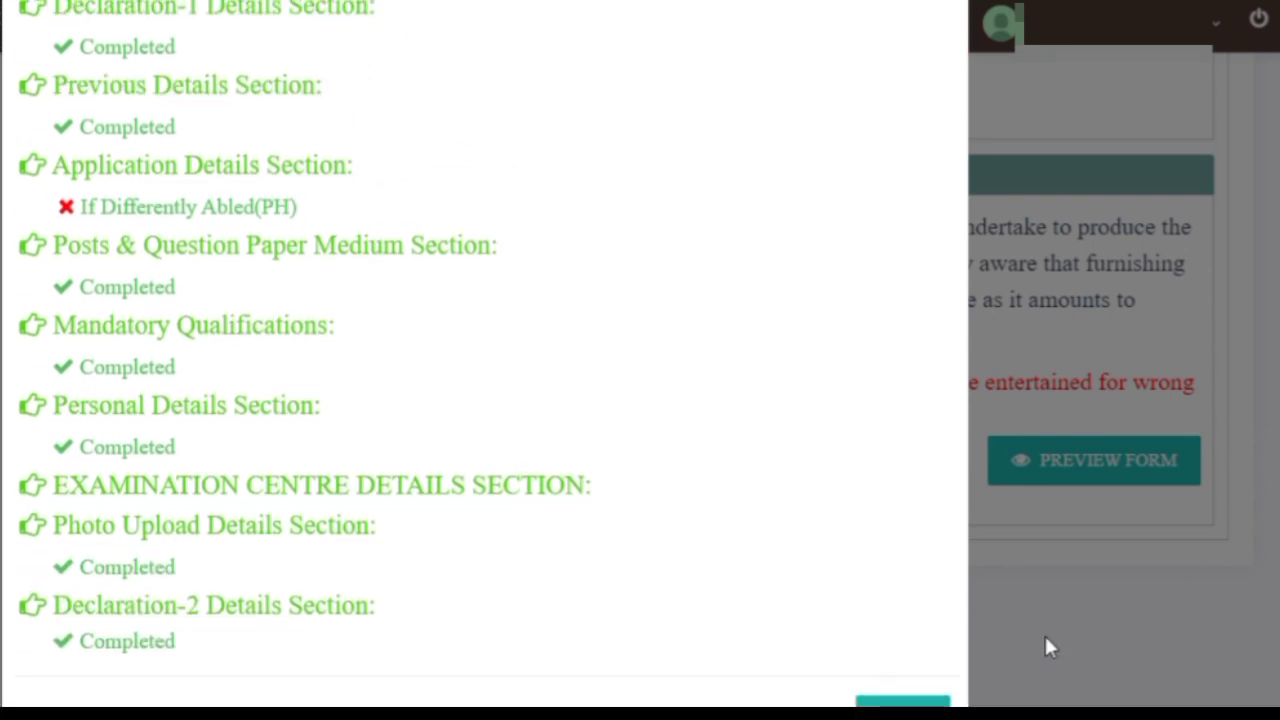
scroll(485, 350, down, 1)
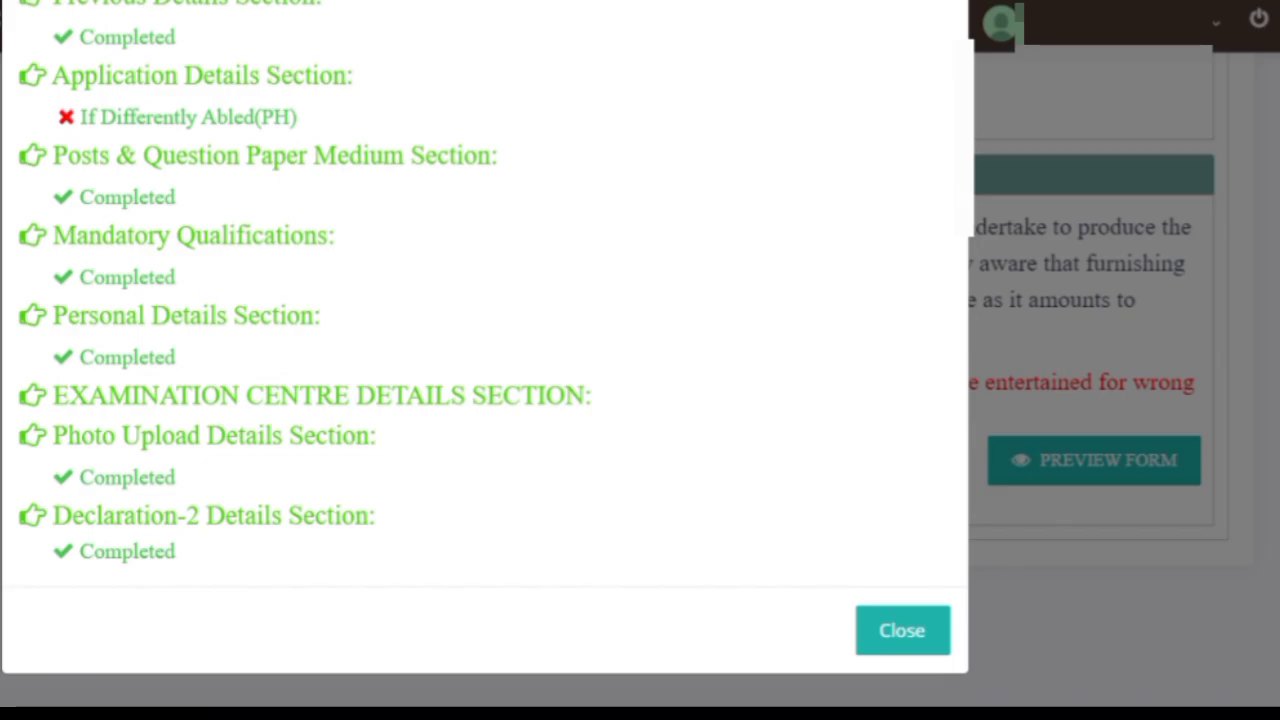
click(904, 642)
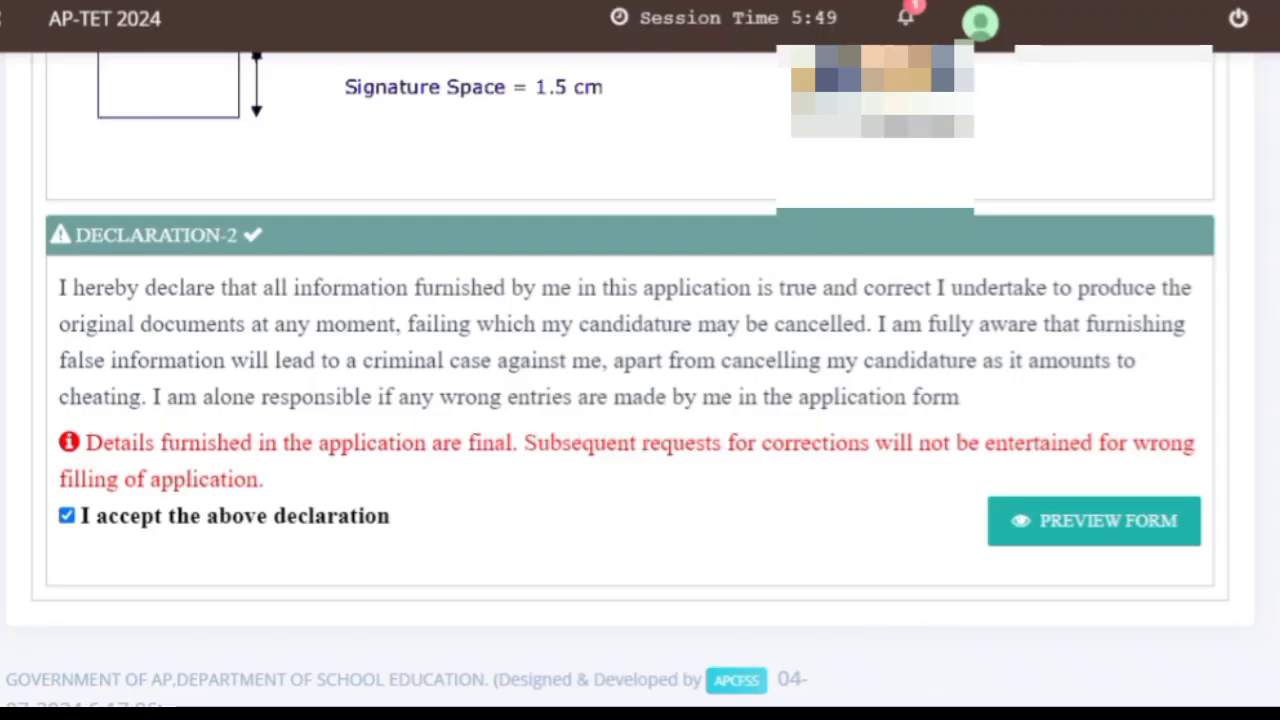
- Dismiss the idle-session notice and submit the completed application form
click(815, 21)
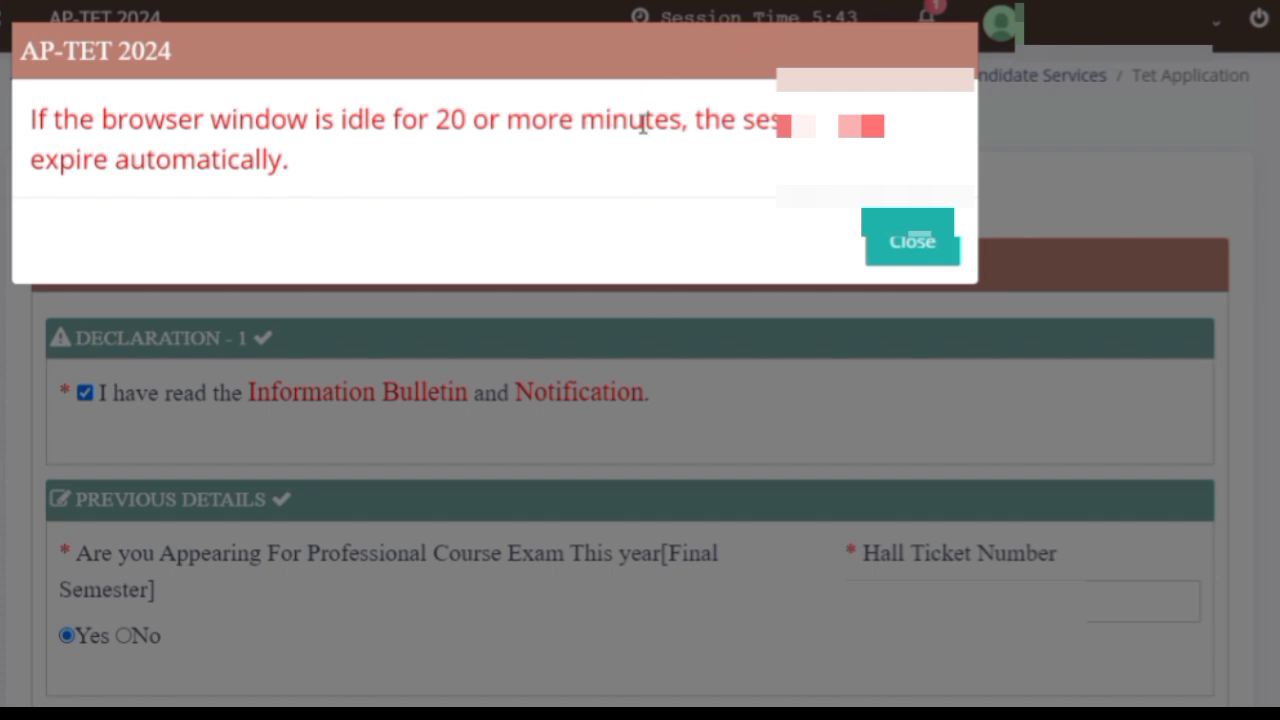
click(897, 250)
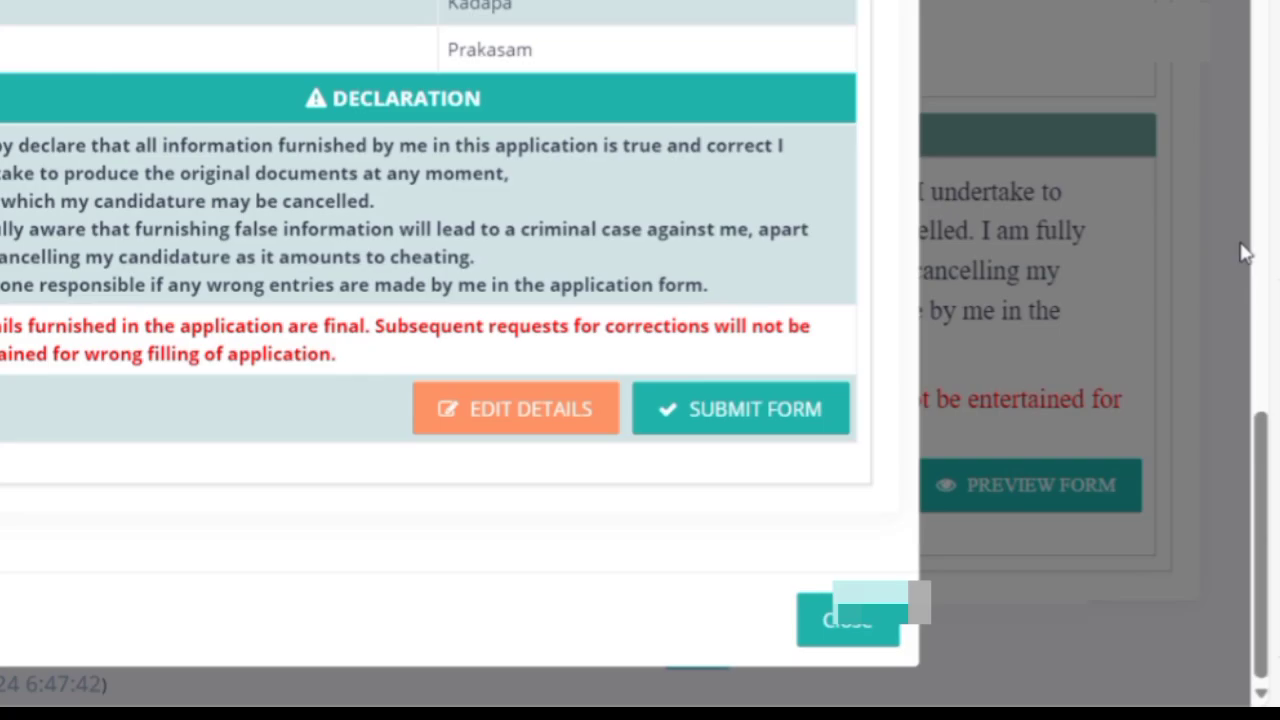
click(763, 409)
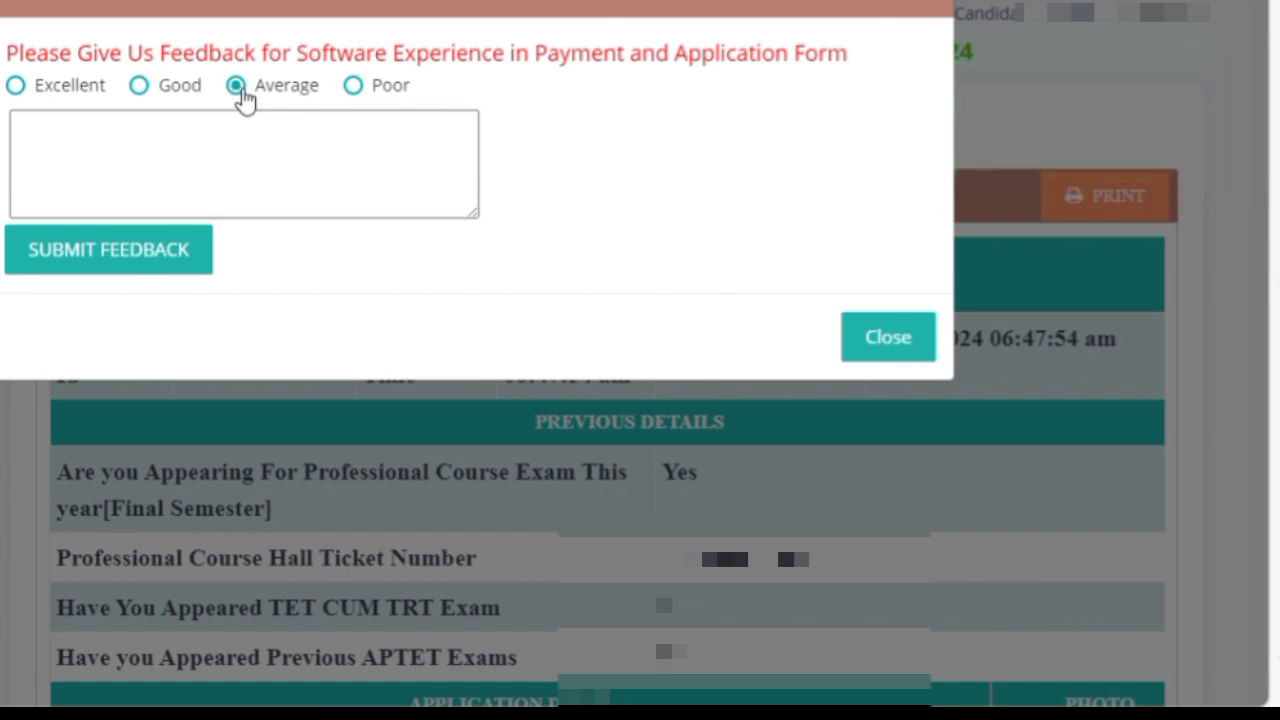
- Enter the feedback comment 'the server is not working properly', correcting typos in the text
click(210, 132)
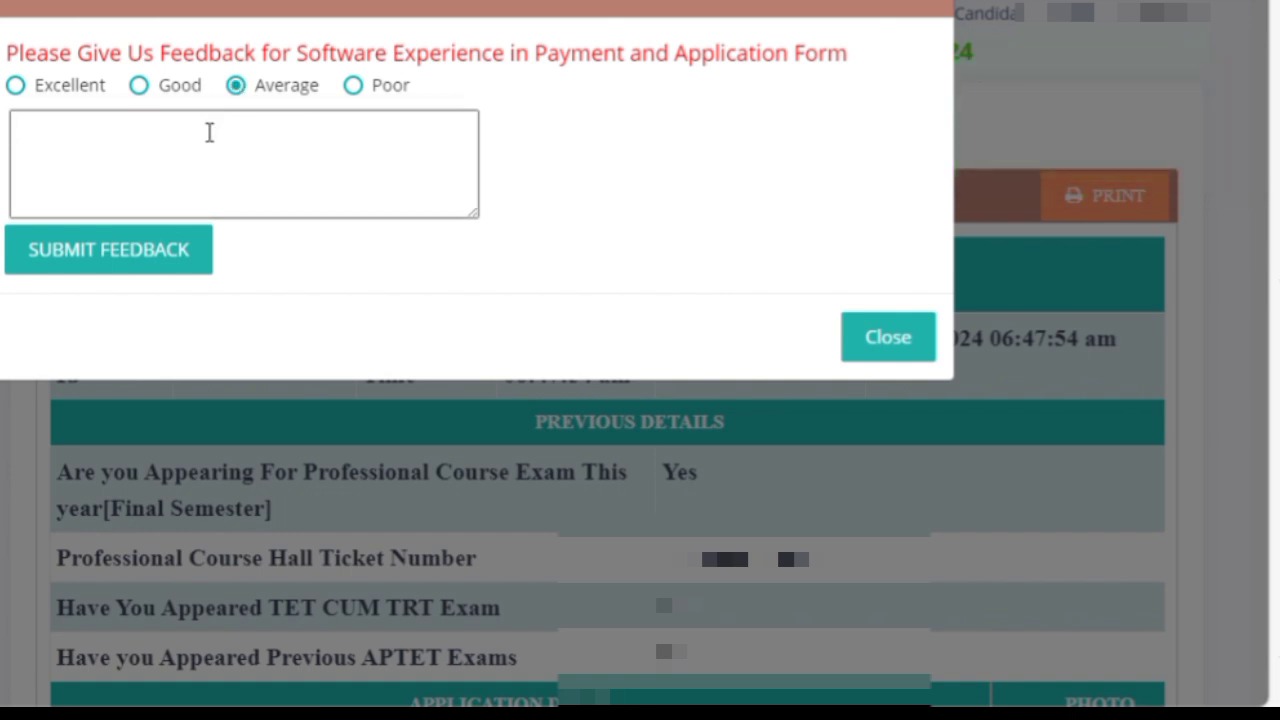
text(the server is )
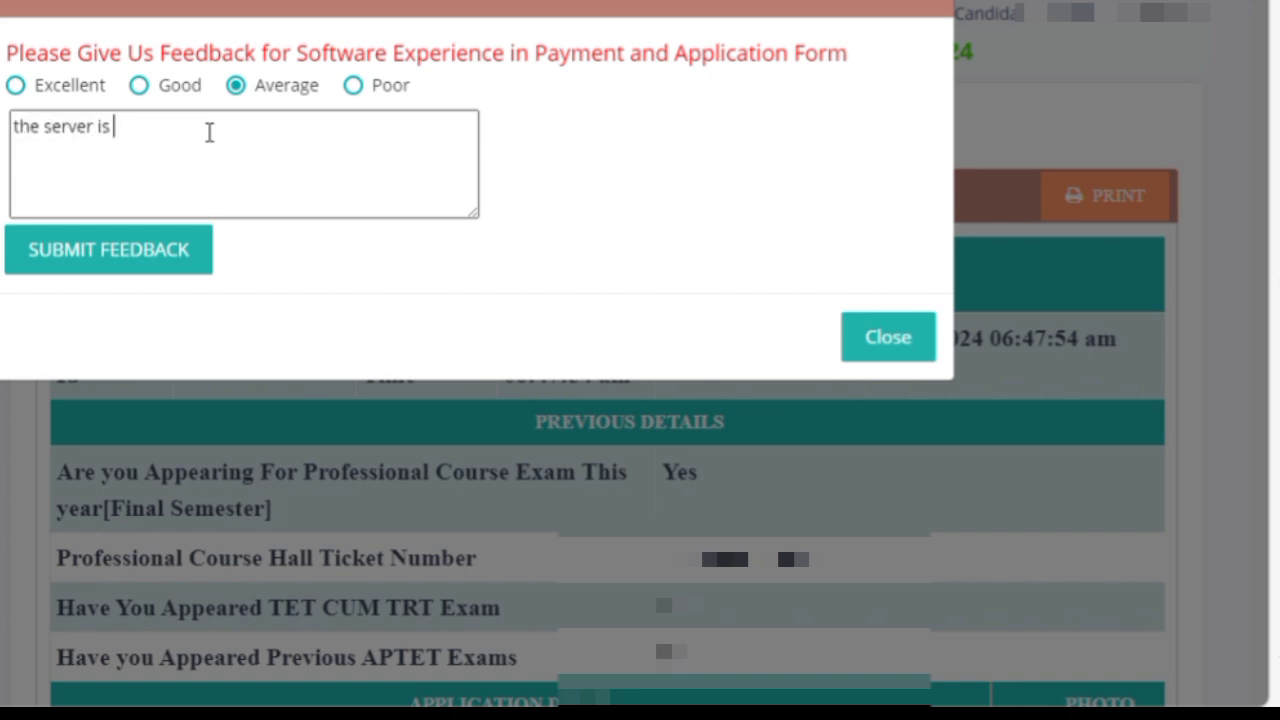
text(not working)
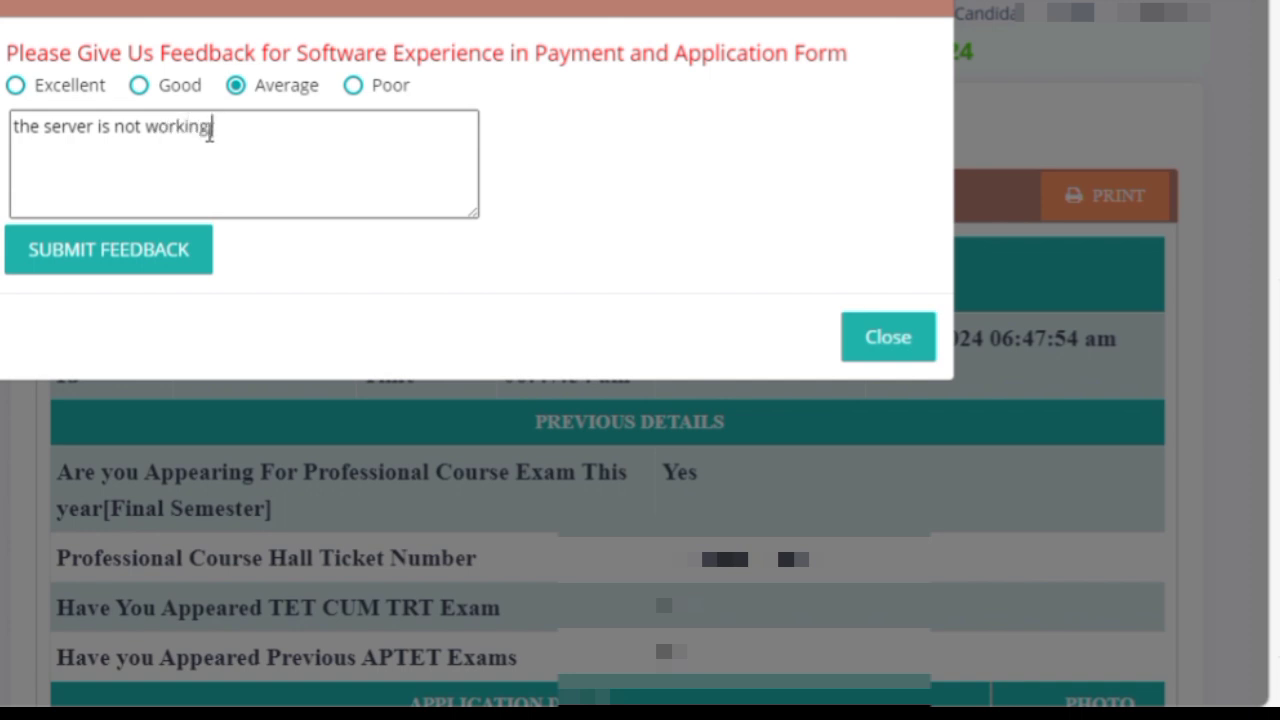
text(in)
key(BackSpace)
key(BackSpace)
key(BackSpace)
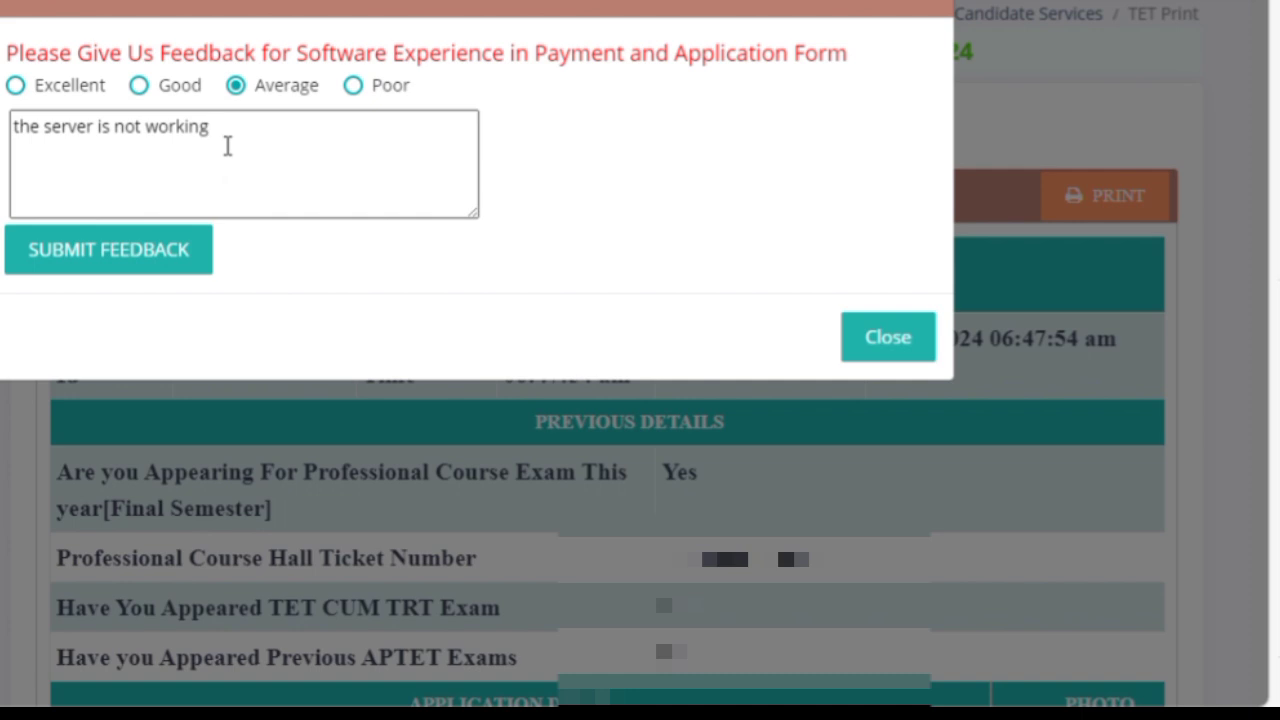
text(properly)
click(226, 137)
key(Right)
key(Right)
key(Right)
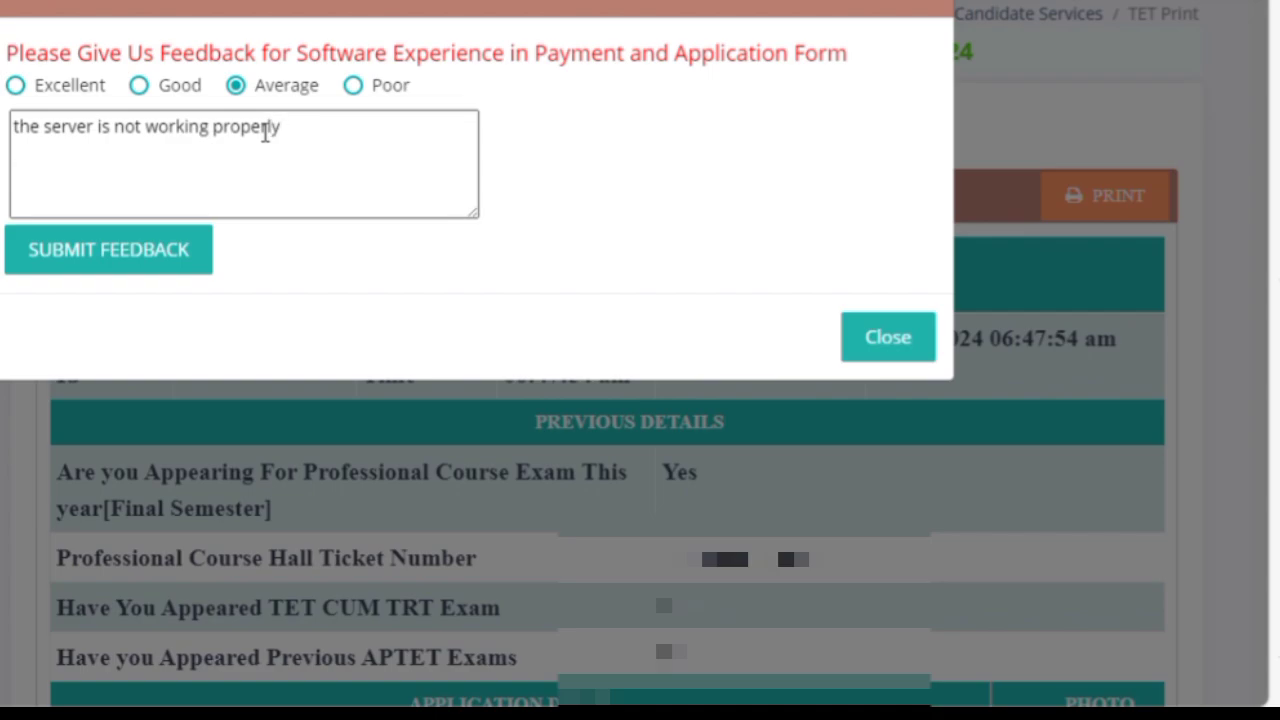
text(n)
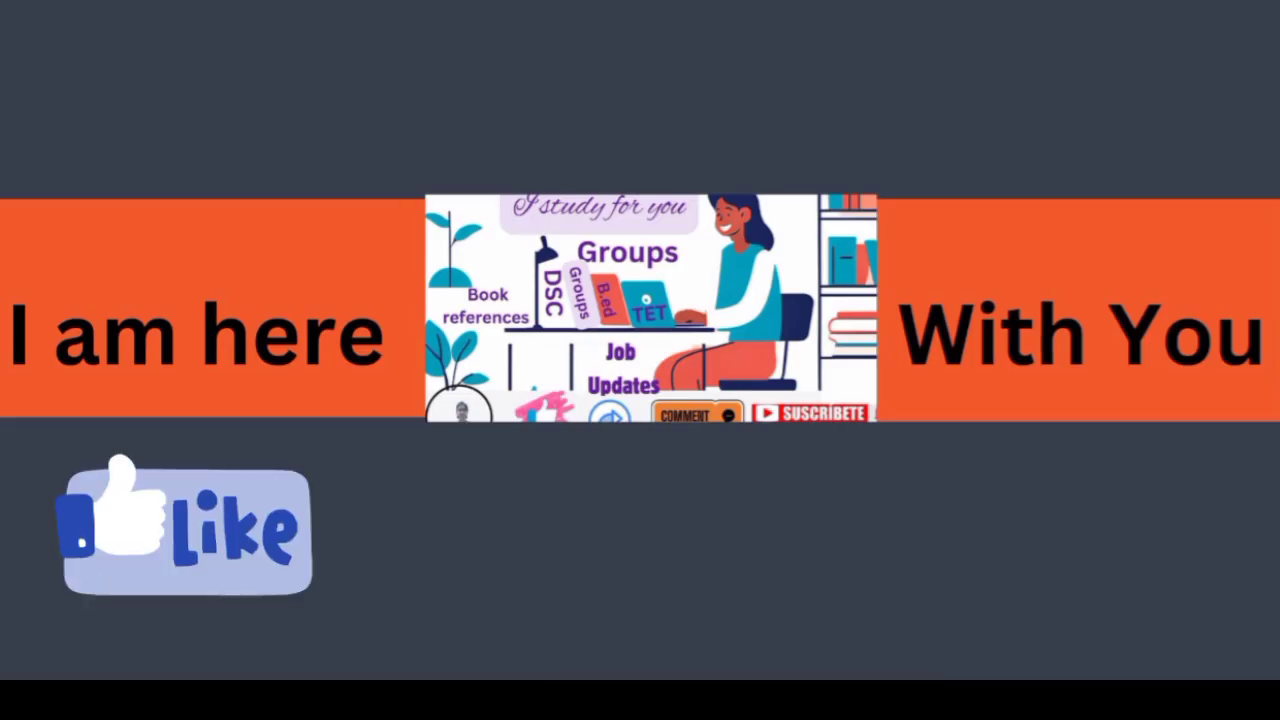